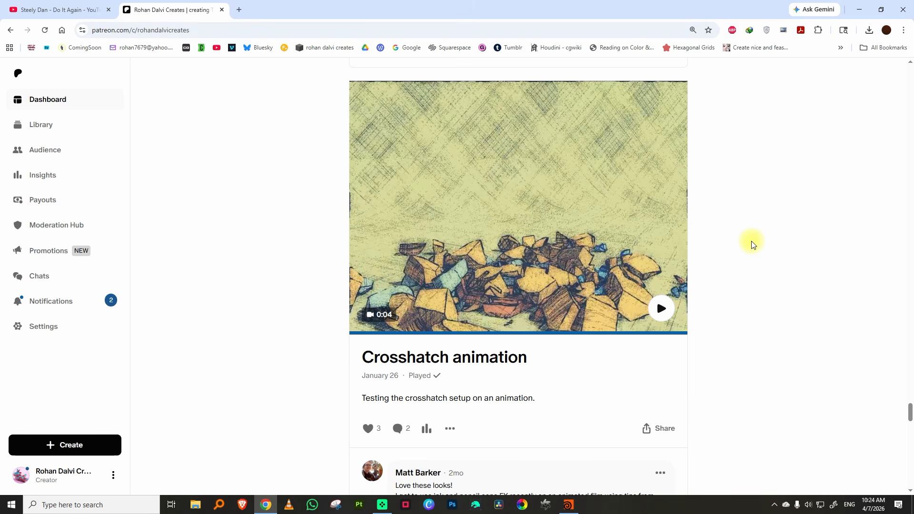
Browse the published COPs tutorial posts on the Patreon page, from the crosshatch lessons to the COPs Textures series
scroll(724, 252, "down", 10)
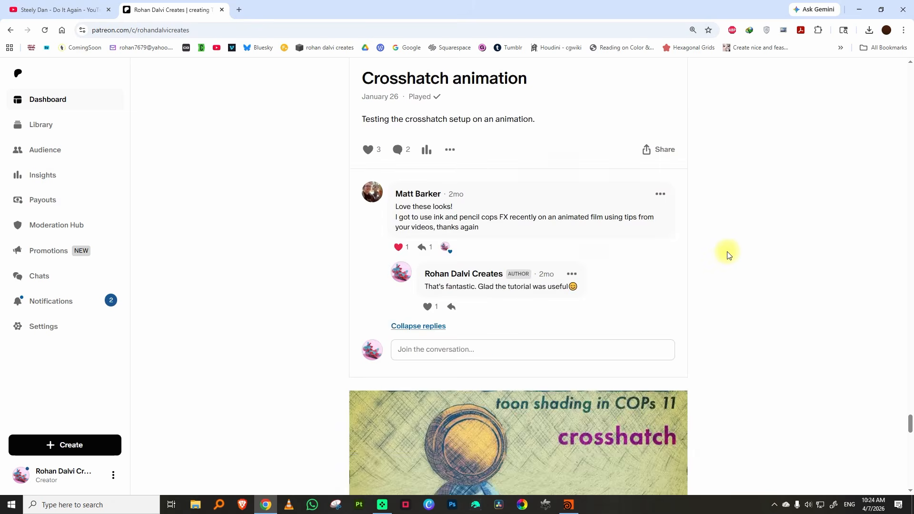
scroll(727, 255, "down", 3)
scroll(727, 255, "up", 12)
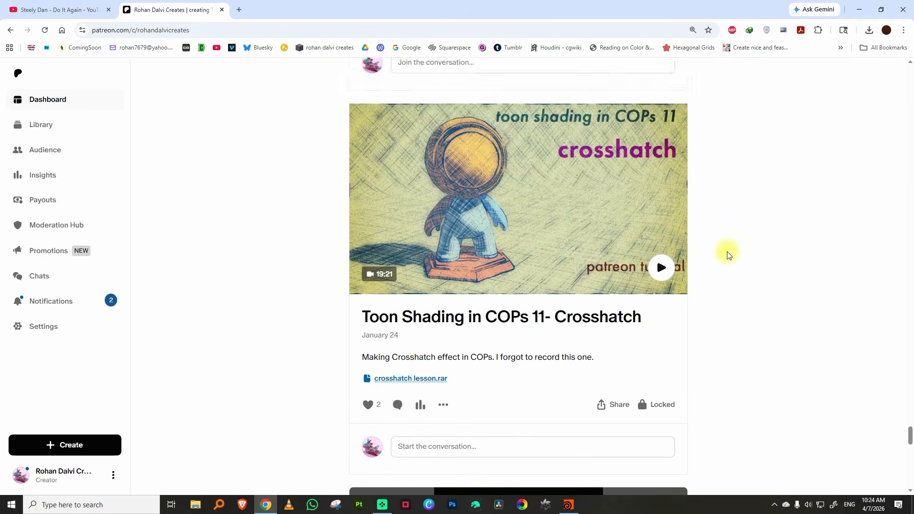
scroll(727, 255, "up", 14)
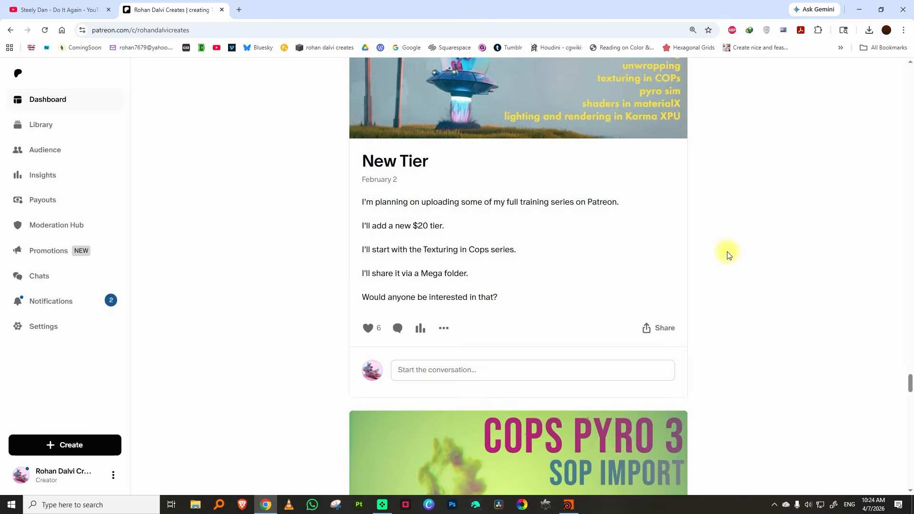
scroll(727, 255, "down", 4)
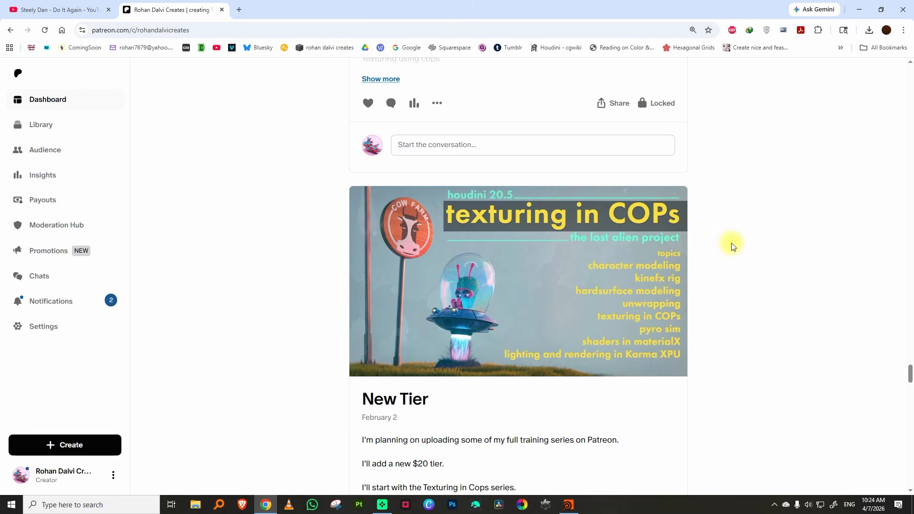
scroll(734, 247, "down", 20)
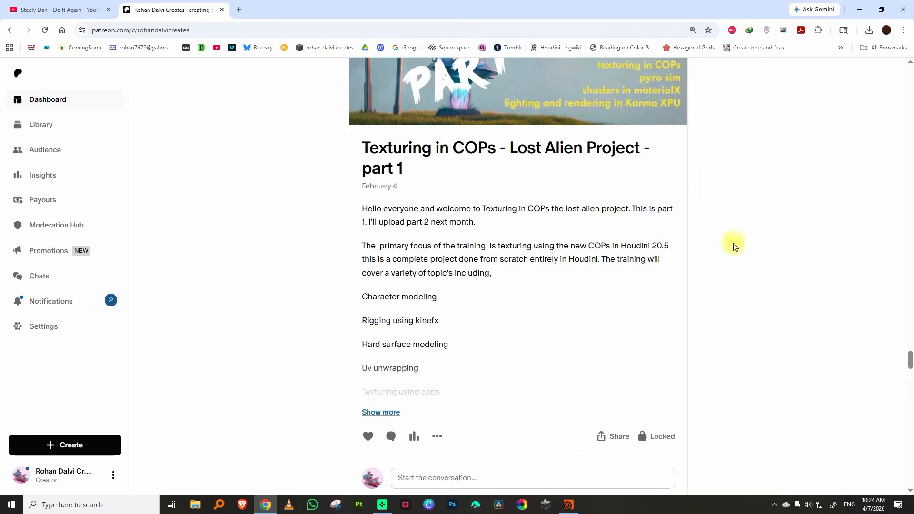
scroll(734, 247, "up", 20)
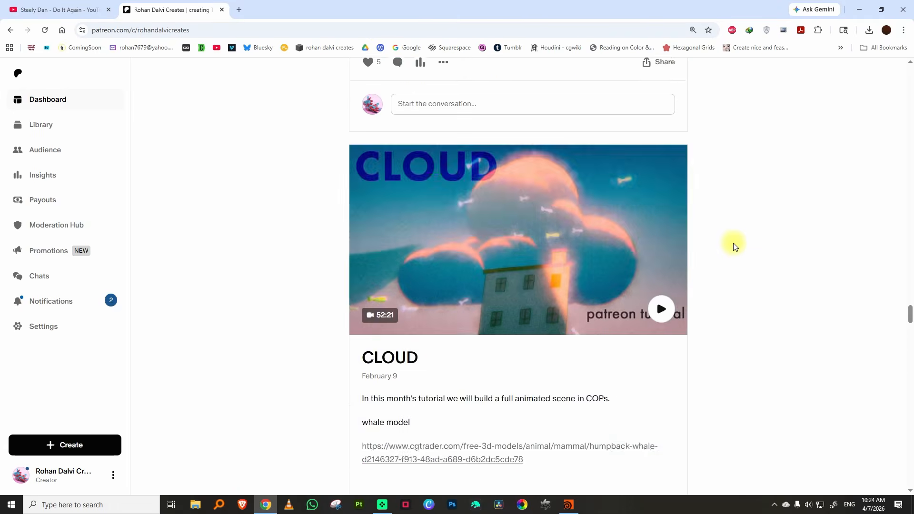
scroll(734, 247, "up", 15)
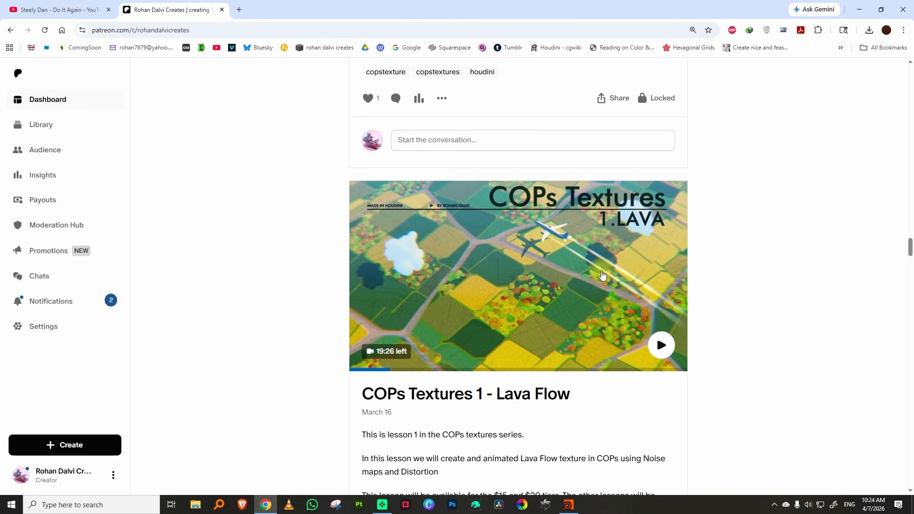
scroll(602, 275, "up", 11)
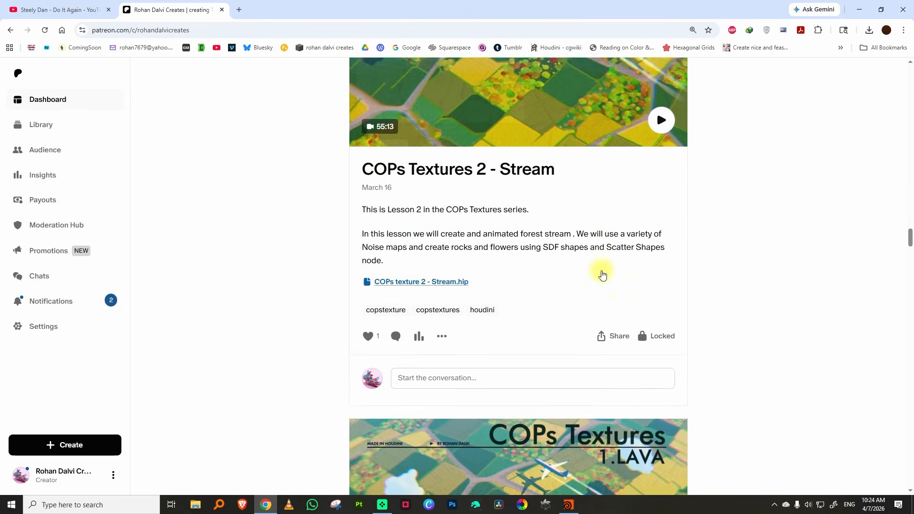
scroll(602, 274, "up", 6)
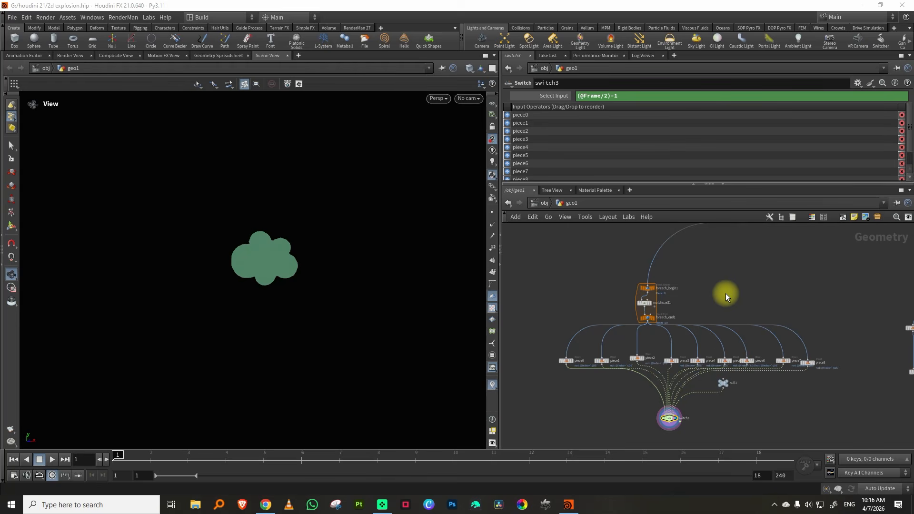
Switch to Chrome to read the viewer comments on the 2d FX Trace tutorial, return to Houdini and widen the network editor
left_click(266, 504)
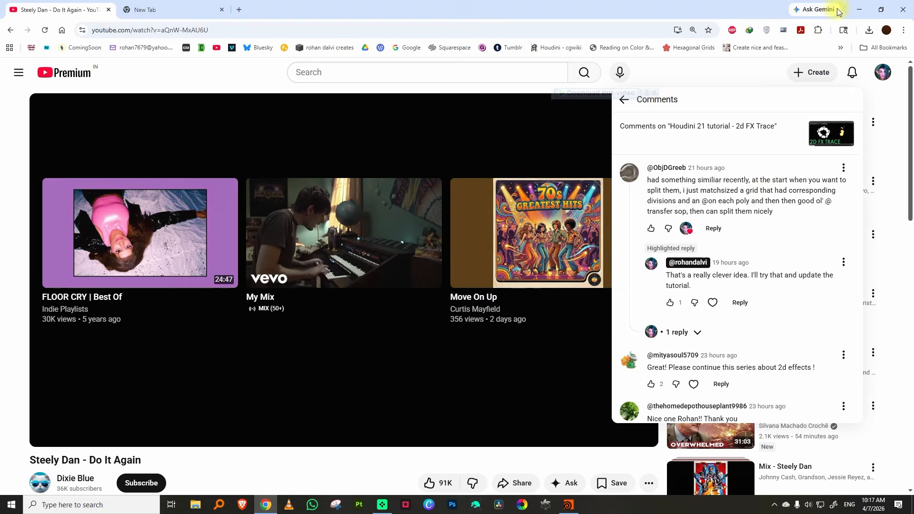
left_click(859, 8)
left_click_drag(500, 292, 389, 303)
Duplicate the grid, its two edit nodes, their merge, and the trace and reverse nodes in the geo1 network
middle_click_drag(659, 255, 546, 329)
right_click(635, 299)
left_click(667, 257)
middle_click_drag(694, 253, 586, 324)
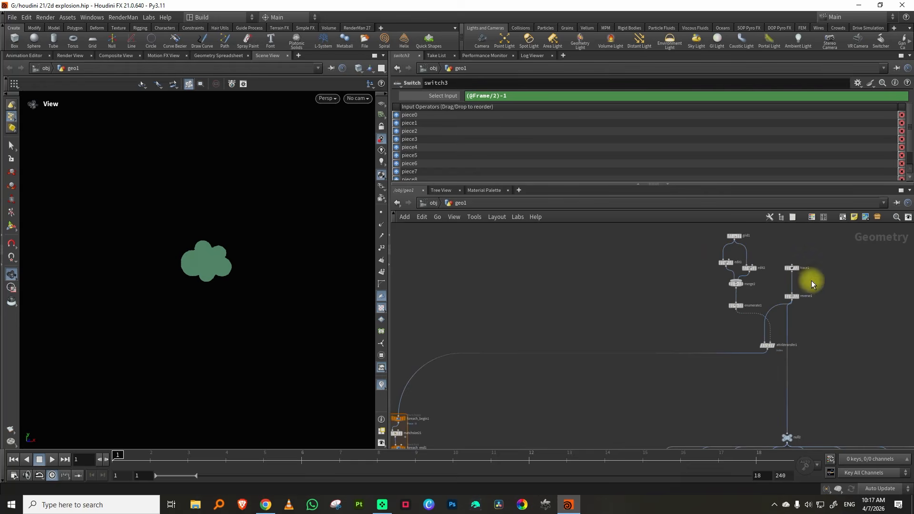
middle_click_drag(772, 281, 742, 312)
left_click_drag(671, 262, 793, 387)
middle_click_drag(705, 363, 799, 337)
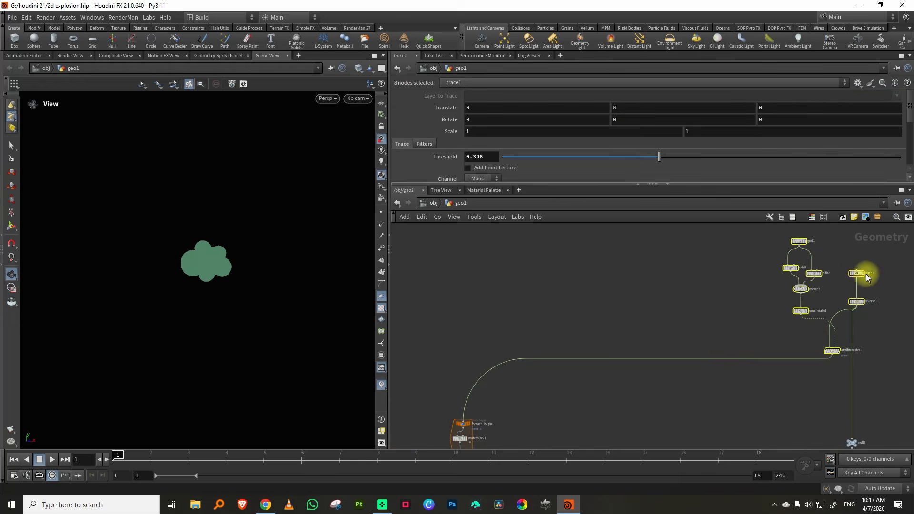
left_click_drag(848, 313, 847, 312)
middle_click_drag(788, 257, 749, 290)
left_click_drag(741, 268, 783, 329)
key("ctrl+c")
key("ctrl+v")
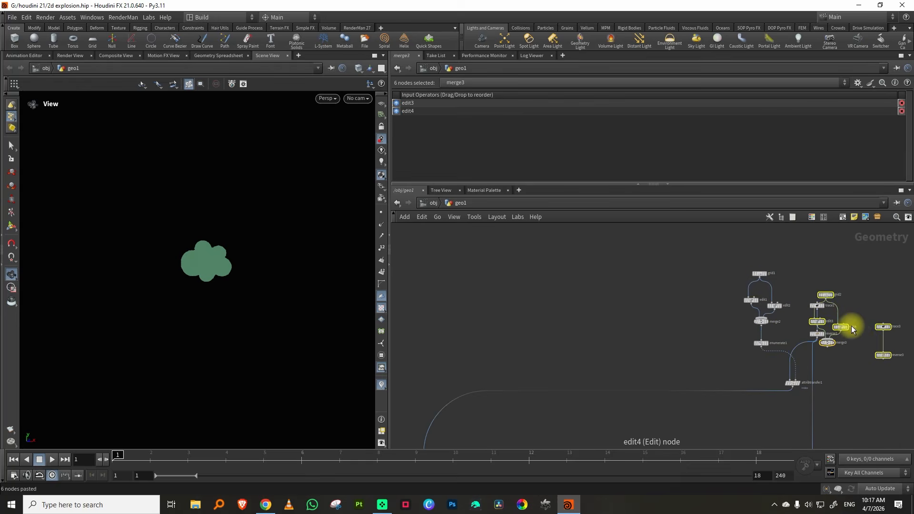
Move the six pasted nodes to an empty area away from the existing network
scroll(865, 291, "down", 4)
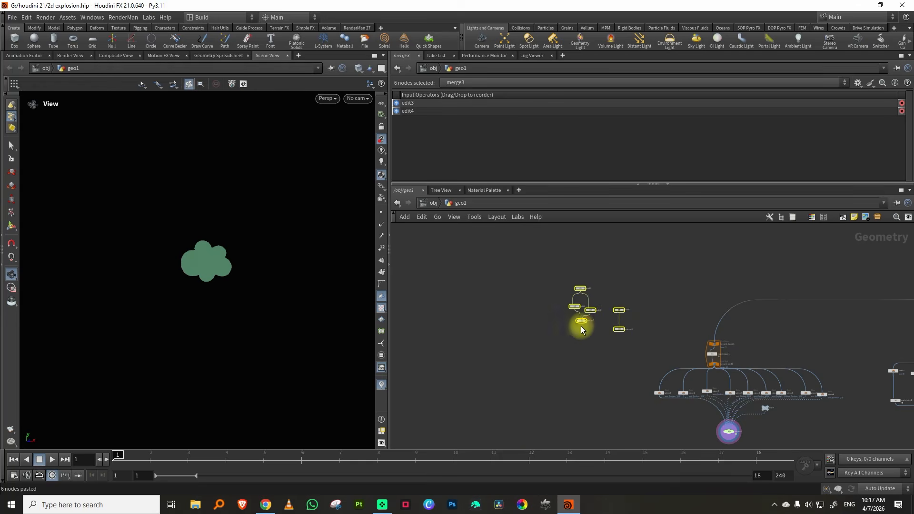
left_click_drag(581, 322, 455, 348)
scroll(591, 328, "down", 4)
middle_click_drag(590, 333, 629, 309)
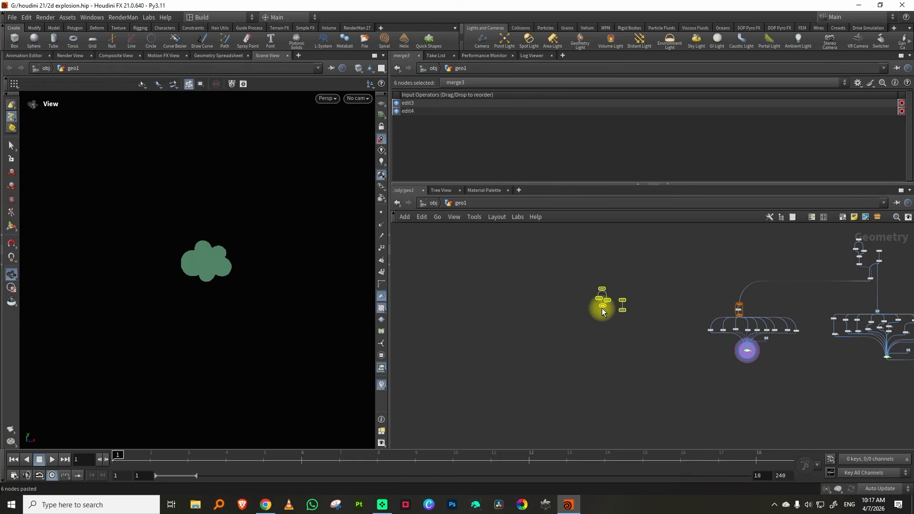
Display the output of the copied reverse node so the filled sprite shapes are shown
scroll(564, 307, "up", 8)
left_click(512, 308)
left_click(522, 304)
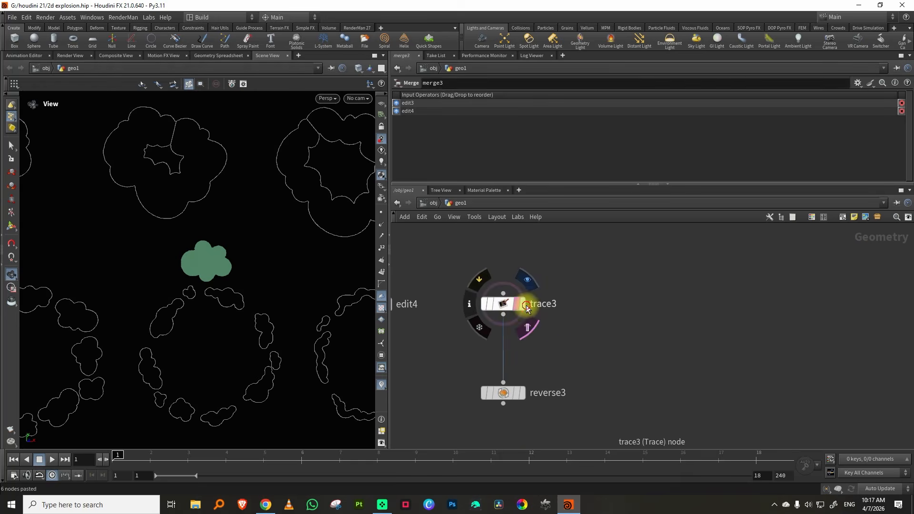
scroll(242, 278, "down", 5)
middle_click_drag(216, 300, 205, 292)
middle_click_drag(590, 337, 643, 273)
left_click(575, 328)
left_click(556, 329)
Show the copied grid as a template over the sprites and switch the viewport to the front view
middle_click_drag(494, 292, 606, 366)
middle_click_drag(487, 228, 527, 276)
left_click(541, 260)
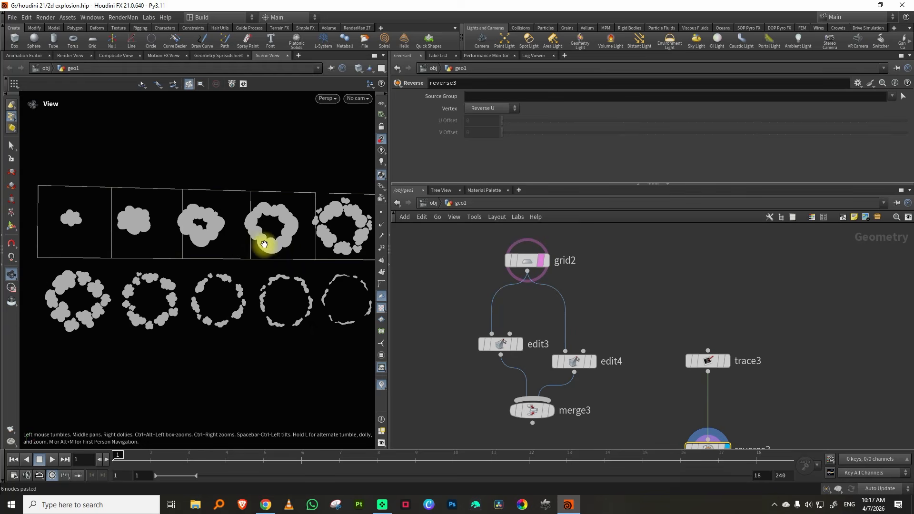
scroll(265, 246, "down", 3)
key("space+3")
scroll(231, 268, "up", 2)
middle_click_drag(273, 229, 247, 234)
right_click_drag(247, 234, 217, 253)
middle_click_drag(216, 252, 247, 243)
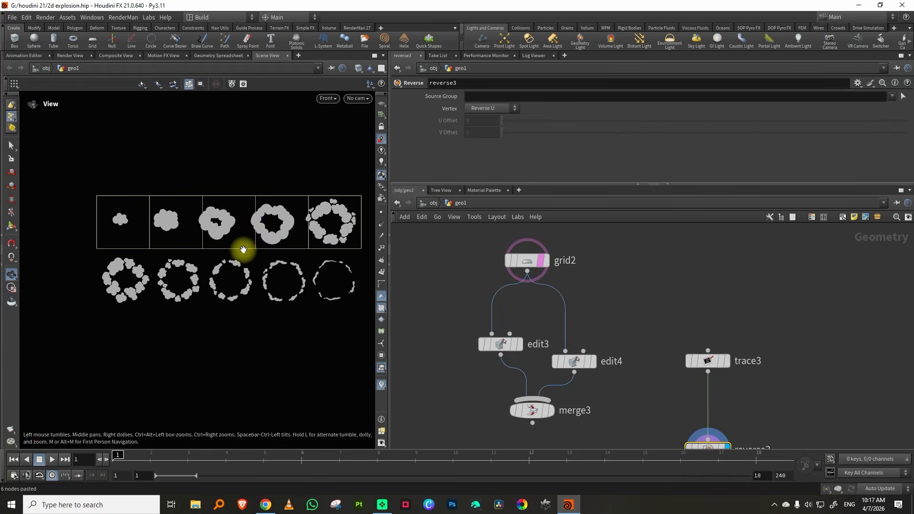
Try covering the lower row of sprites with a duplicate of grid2 moved down to center Y -0.104509, and delete it
left_click(533, 261)
key("ctrl+c")
key("ctrl+v")
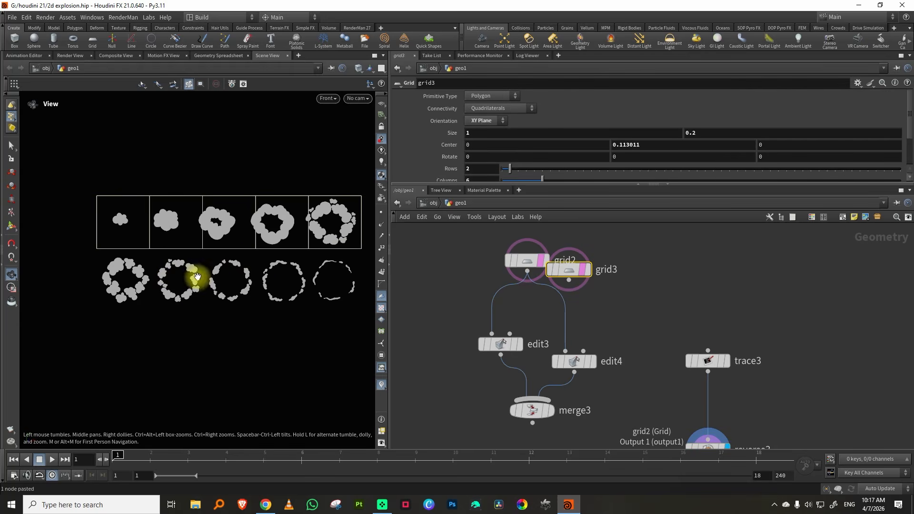
key("Return")
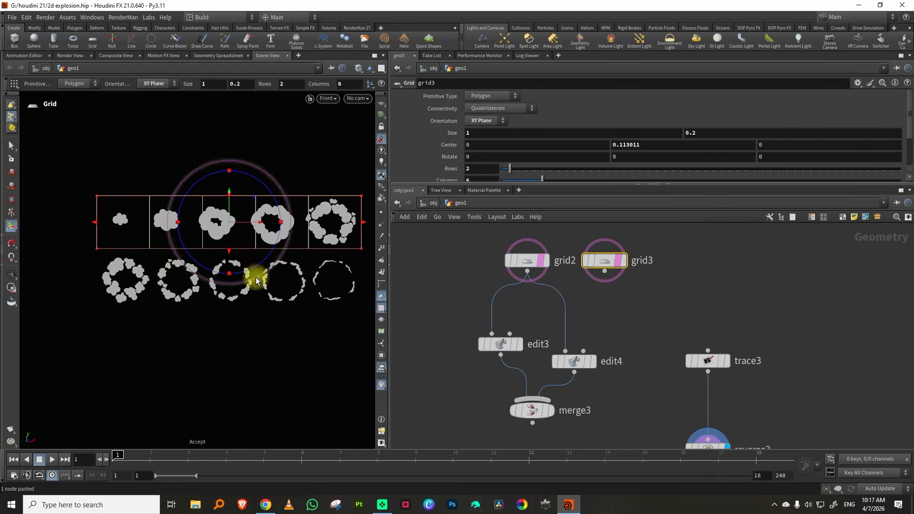
left_click_drag(227, 212, 226, 270)
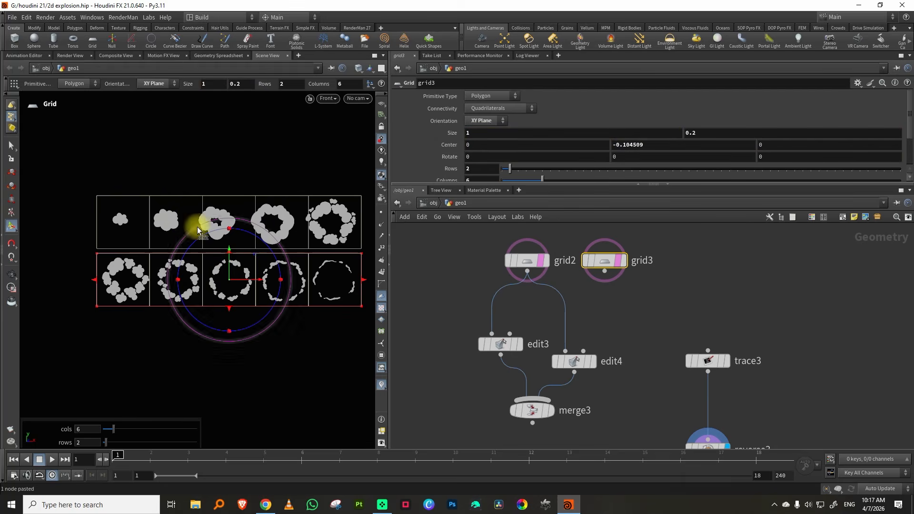
key("Delete")
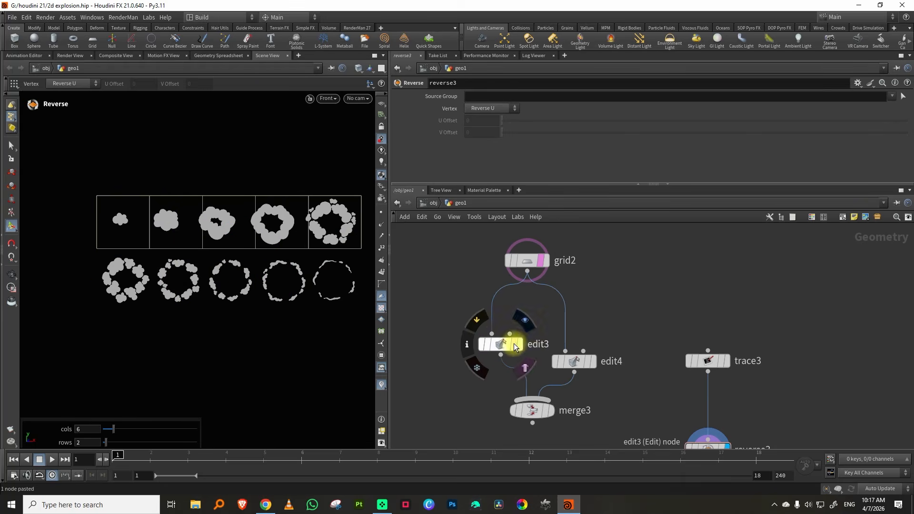
Template edit3 and edit4 in turn over the reverse3 output to examine how their cells enclose each row of sprites
left_click(515, 345)
middle_click_drag(754, 409, 723, 328)
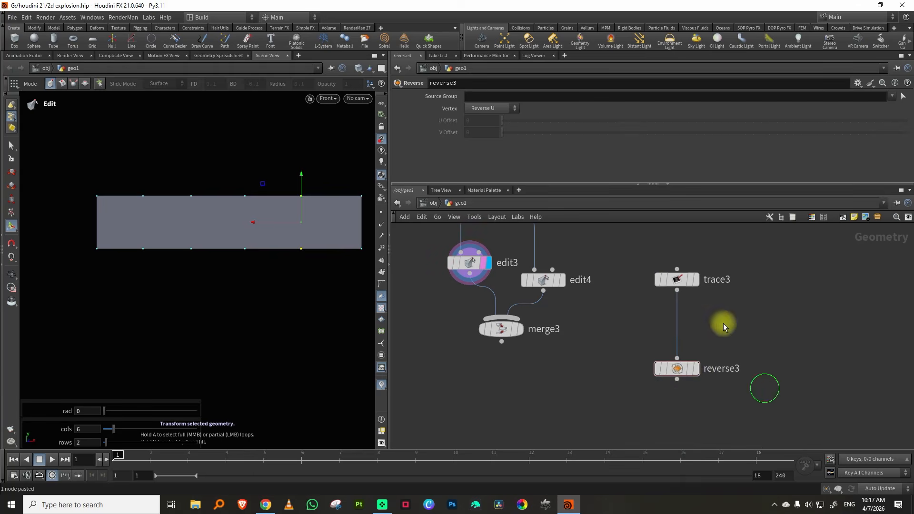
left_click(692, 369)
left_click(697, 369)
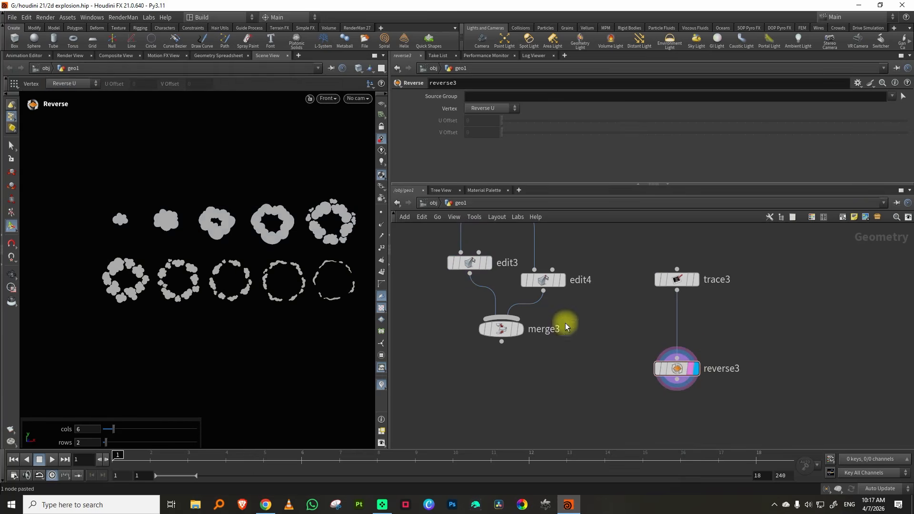
left_click(484, 267)
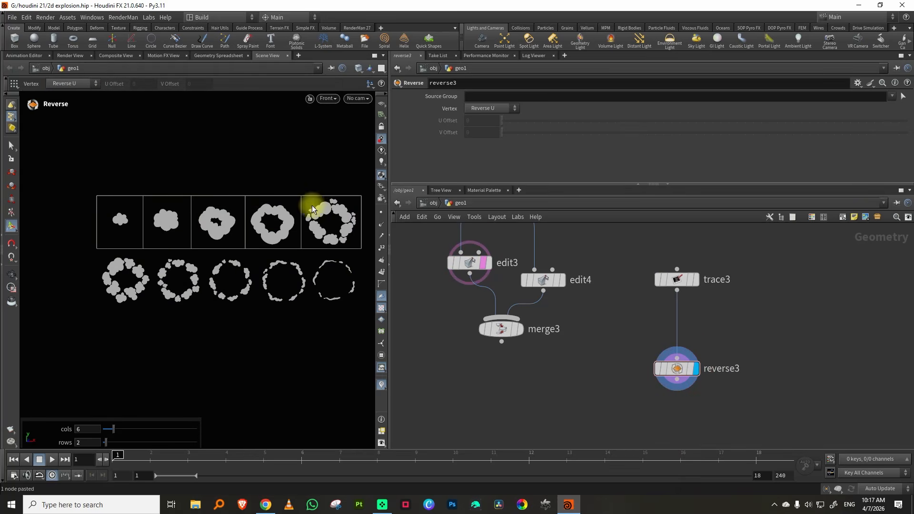
middle_click_drag(298, 210, 263, 213, "alt")
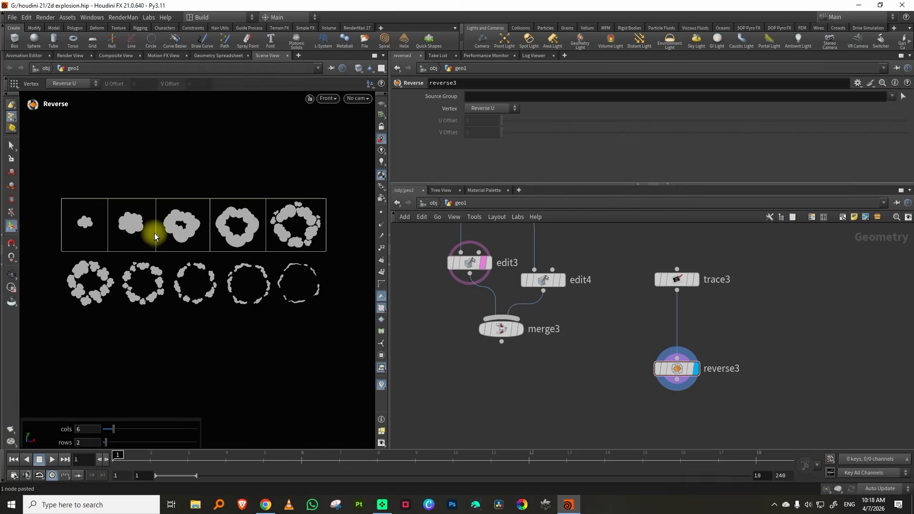
left_click(562, 282)
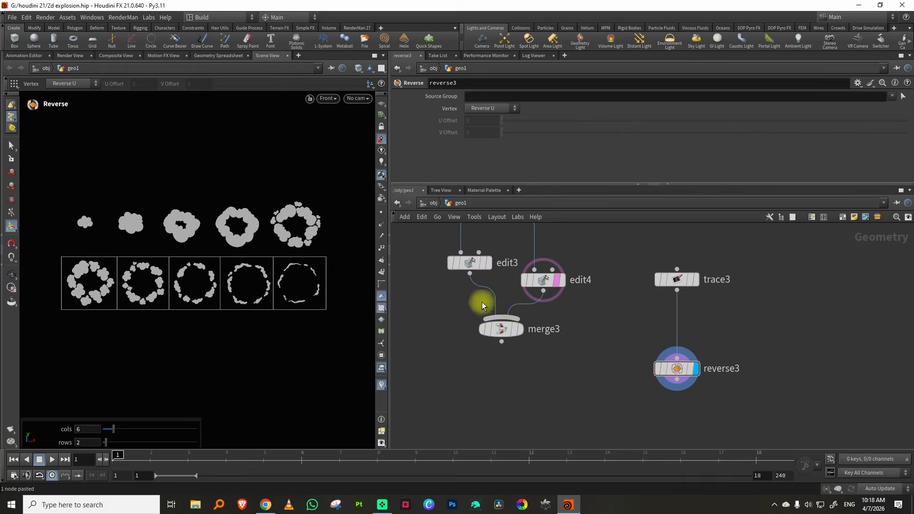
Display merge3 in wireframe and append an Enumerate node to it
left_click(520, 329)
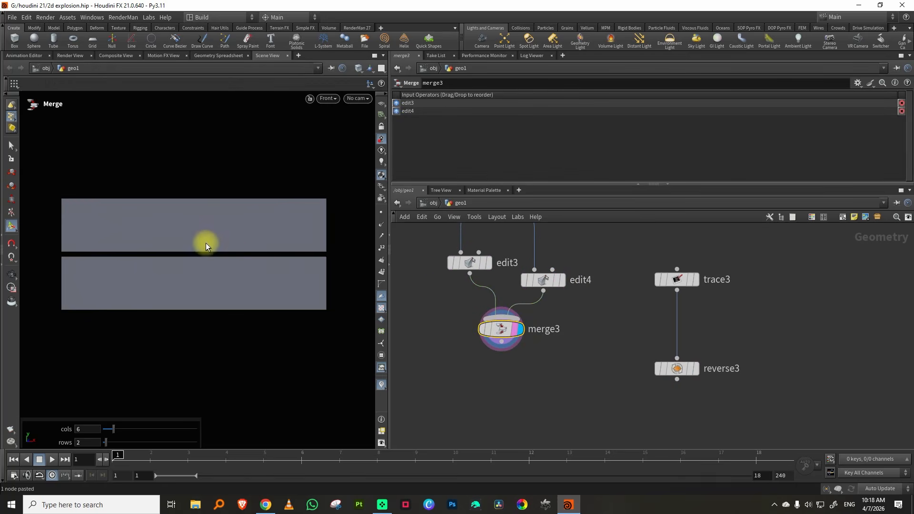
key("w")
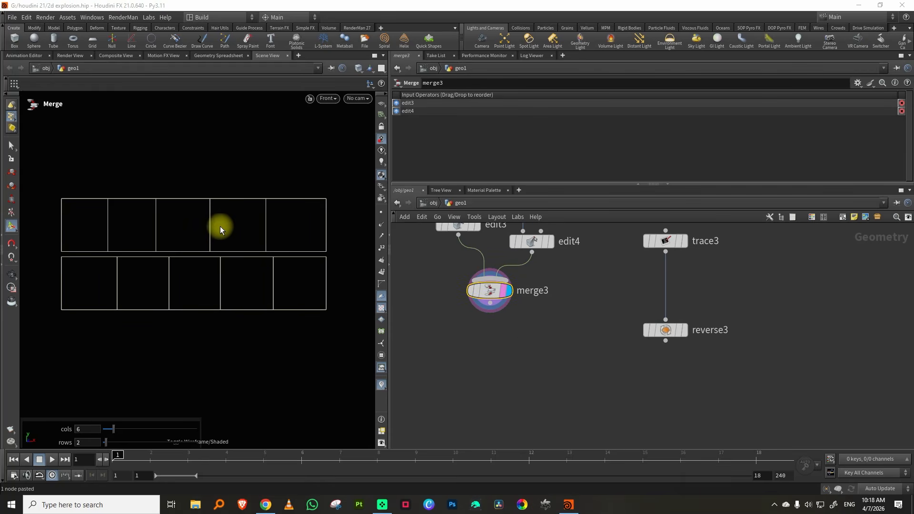
key("Tab")
type("enum")
left_click(604, 220)
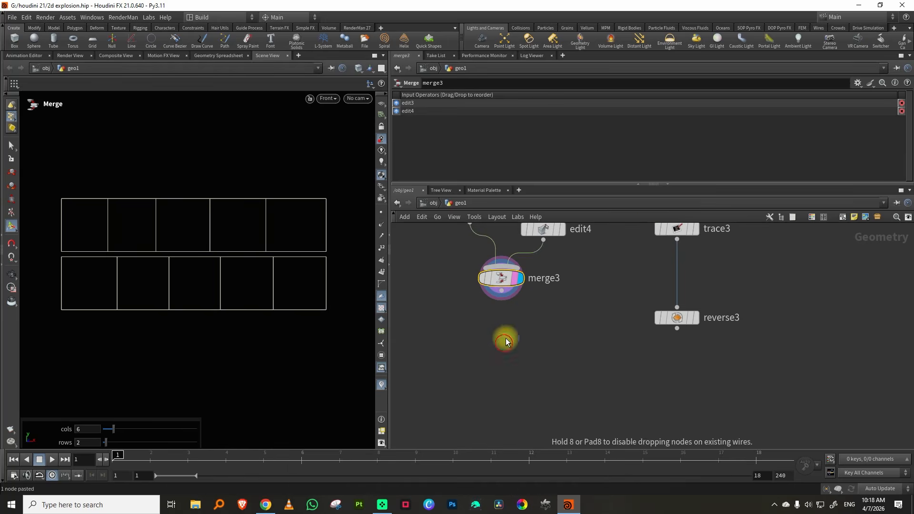
left_click(502, 340)
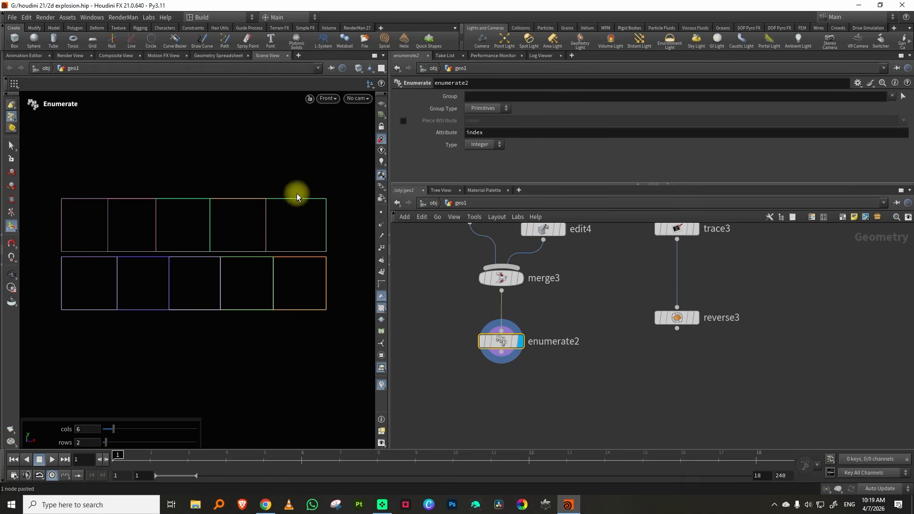
Set the Enumerate node's attribute type to String and its prefix to sprite
left_click(486, 145)
left_click(491, 165)
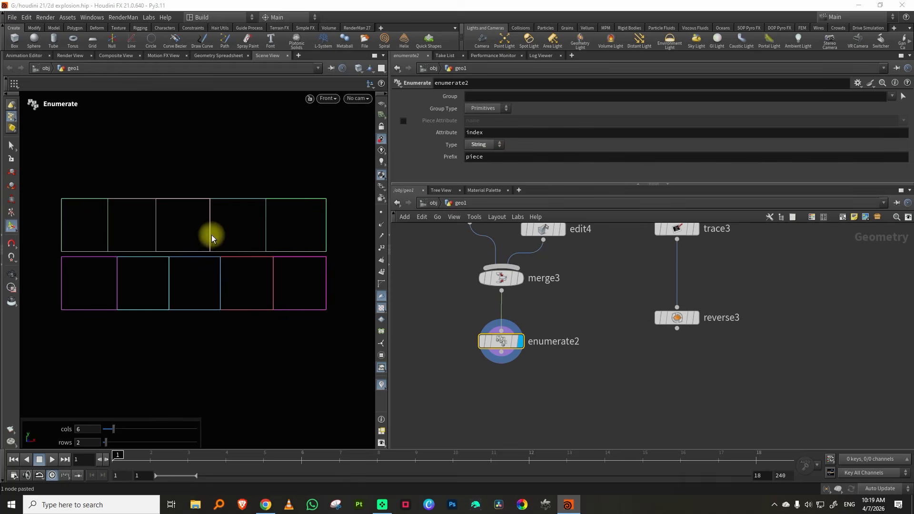
double_click(474, 157)
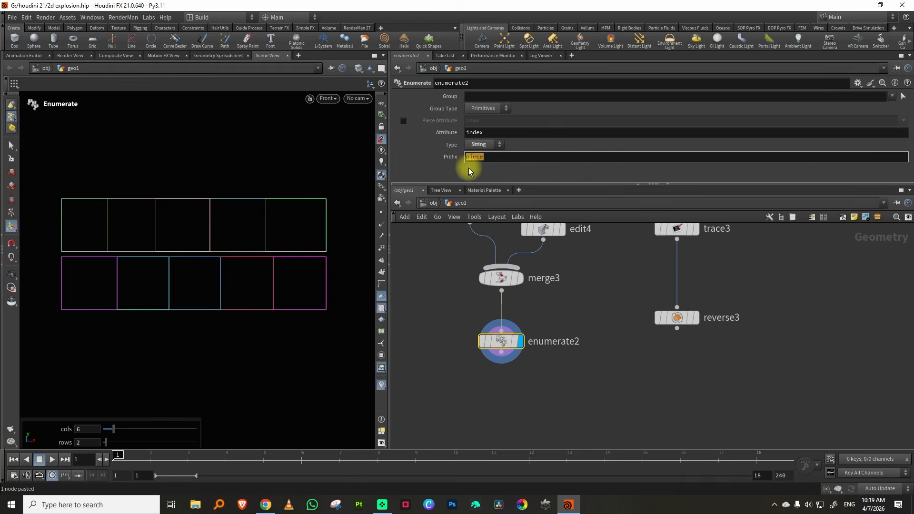
key("Return")
Add an Attribute Transfer node below enumerate2 and connect the reverse3 output to its first input
scroll(548, 274, "down", 2)
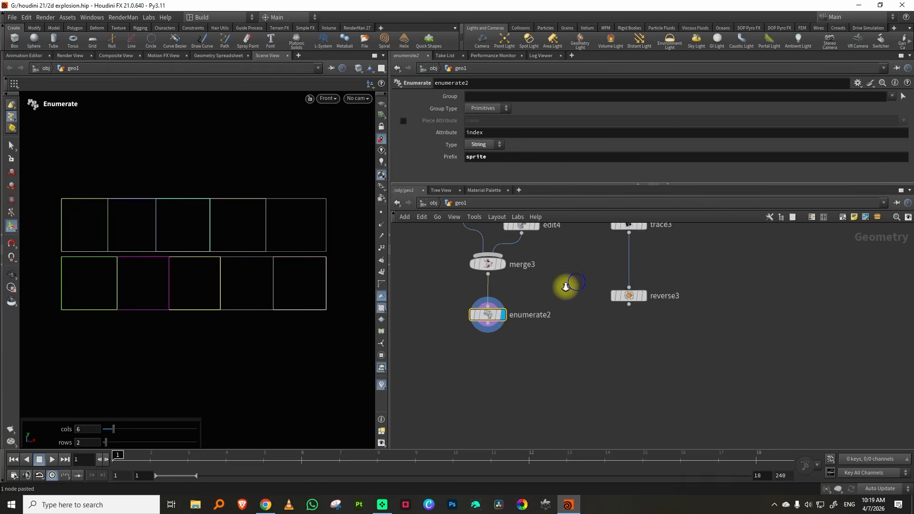
key("Tab")
type("transfer")
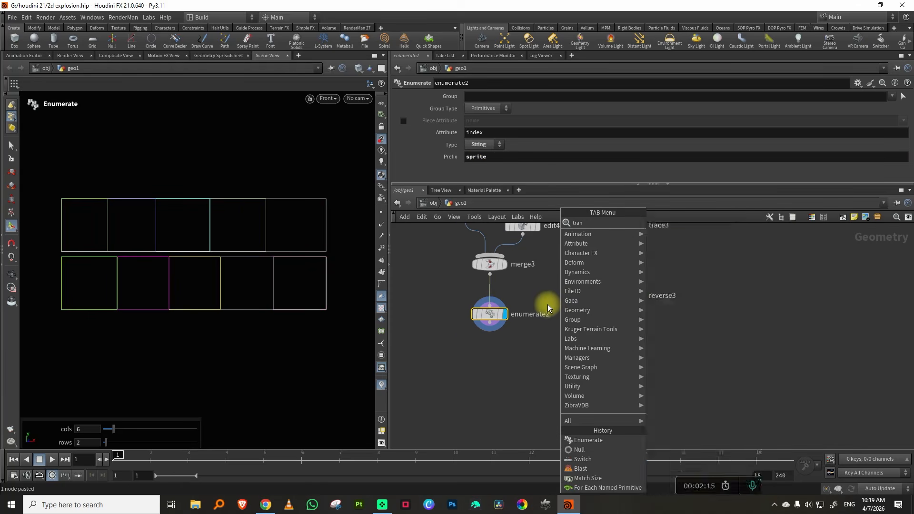
left_click(677, 222)
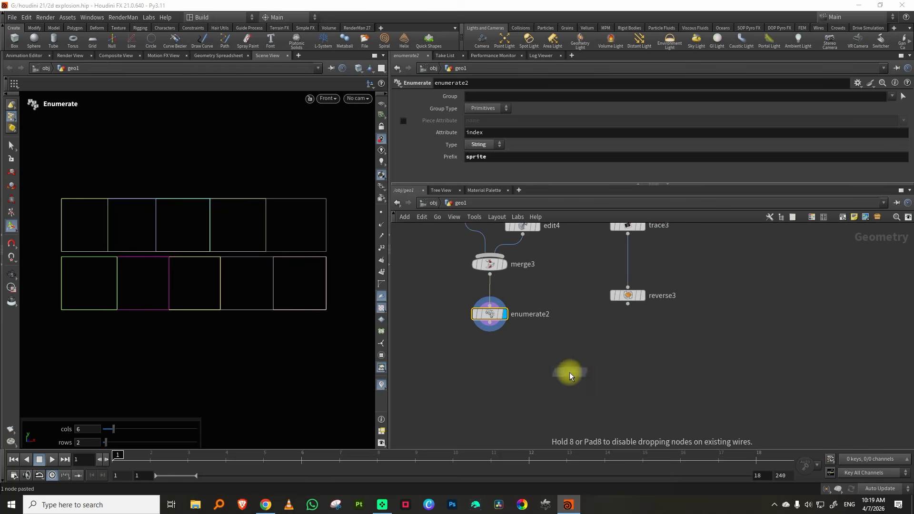
left_click(570, 372)
left_click_drag(628, 304, 554, 359)
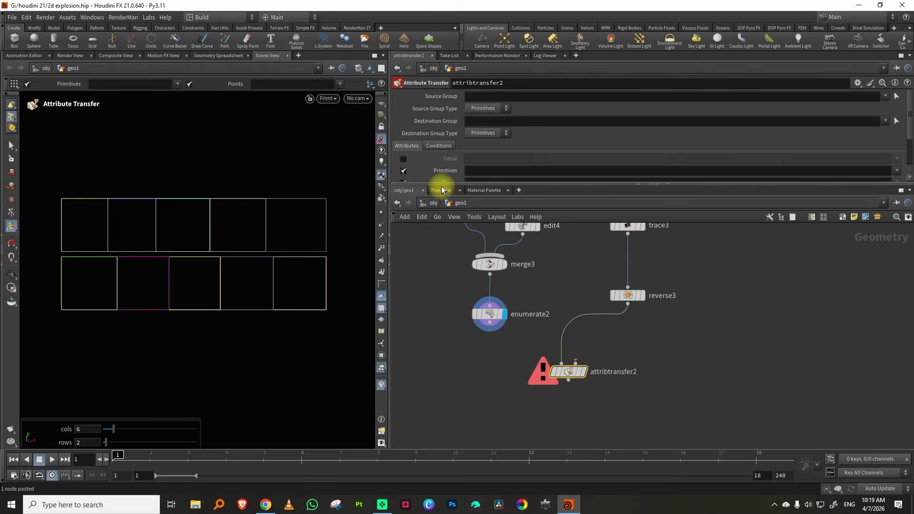
Transfer only the primitive attribute index from enumerate2 to the traced shapes and display attribtransfer2
left_click_drag(442, 185, 432, 232)
left_click(482, 170)
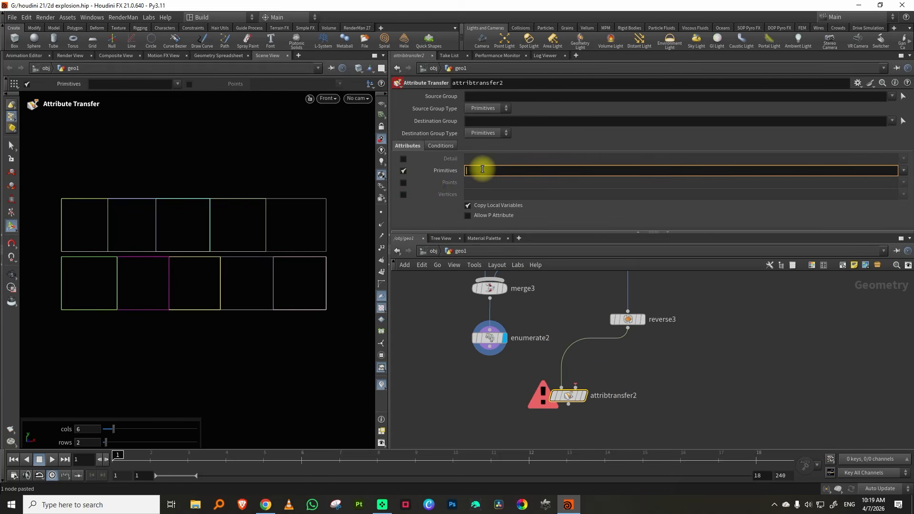
type("index")
key("Return")
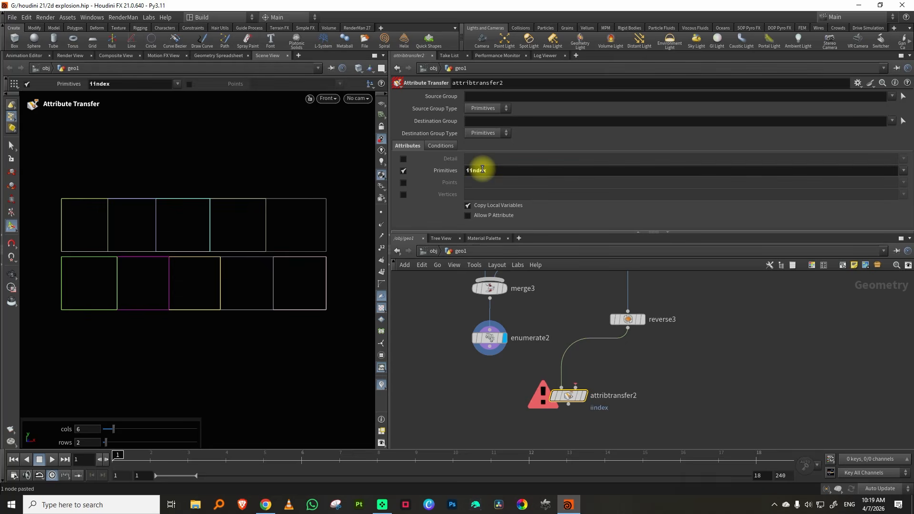
left_click_drag(491, 353, 580, 401)
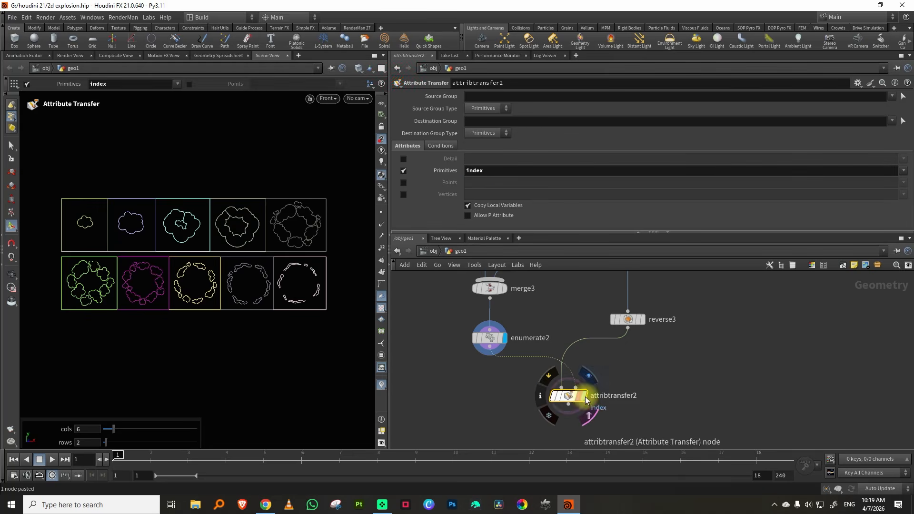
left_click(583, 396)
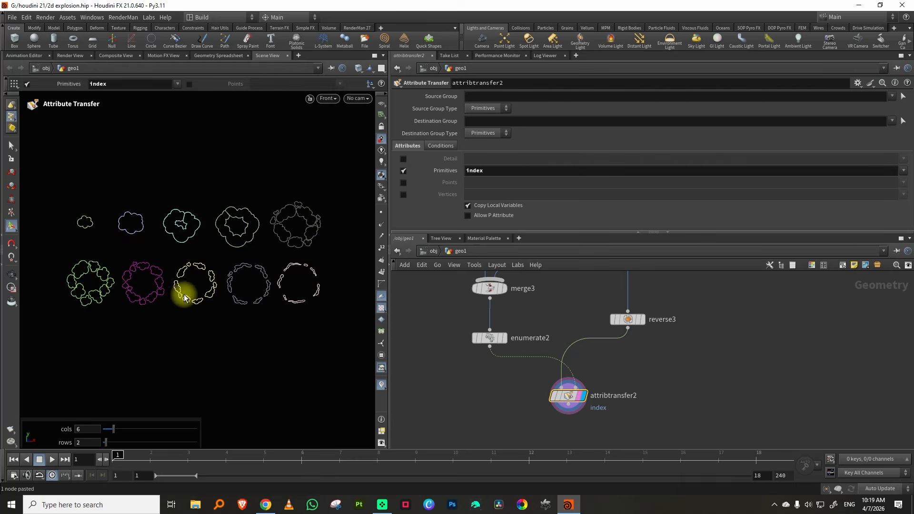
Add a For-Each Named Primitive block below attribtransfer2
middle_click_drag(532, 407, 519, 375)
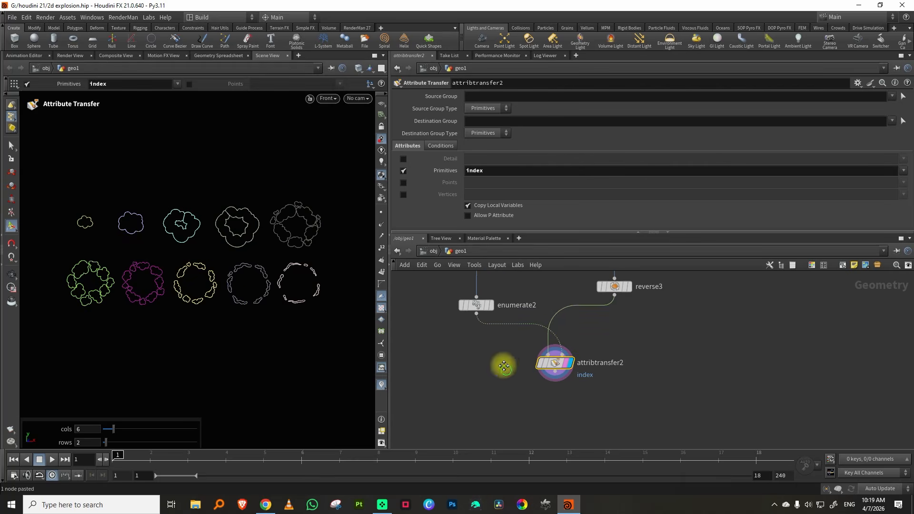
middle_click_drag(504, 365, 500, 341)
left_click_drag(547, 233, 545, 175)
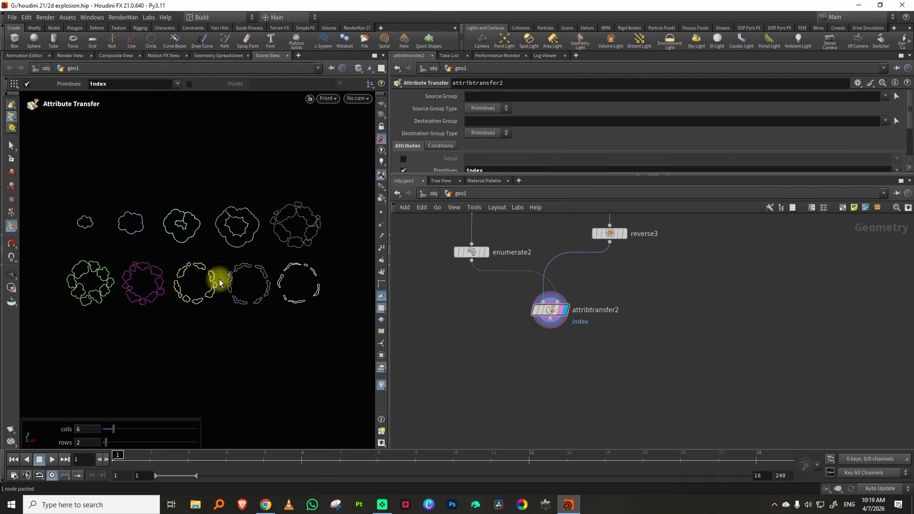
key("Tab")
type("for")
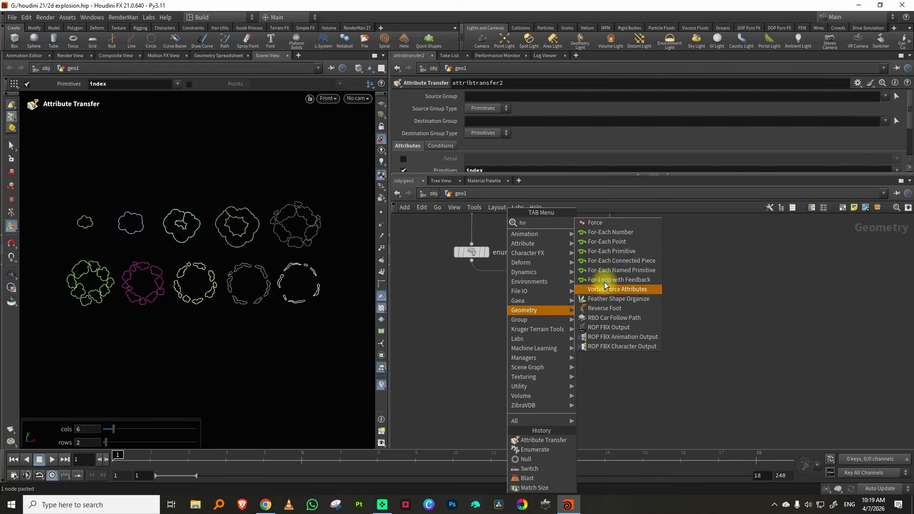
left_click(637, 270)
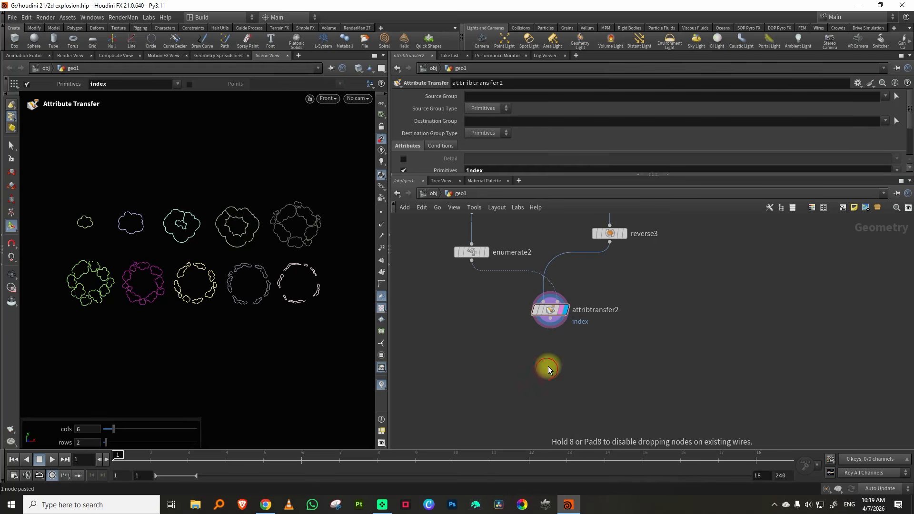
left_click(547, 369)
middle_click_drag(519, 241, 523, 280)
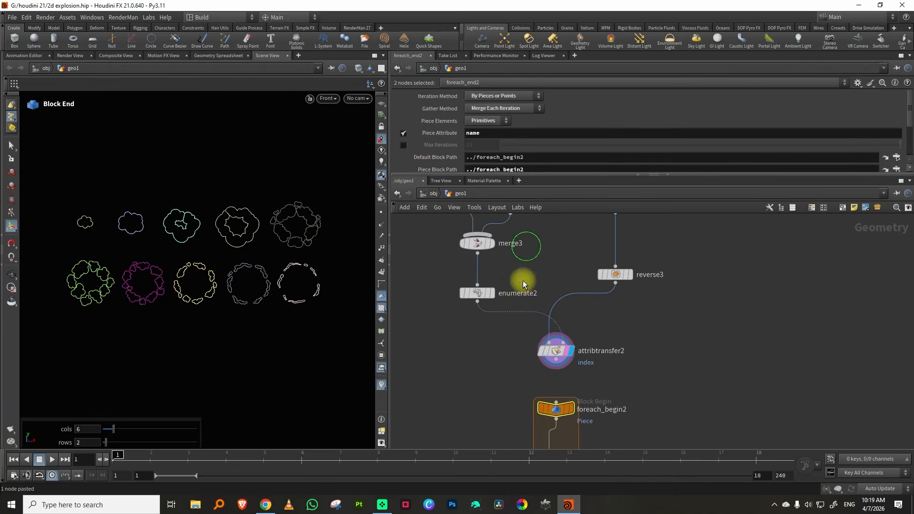
Set the piece attribute of foreach_end2 to index, matching the attribute used by enumerate2
left_click(477, 292)
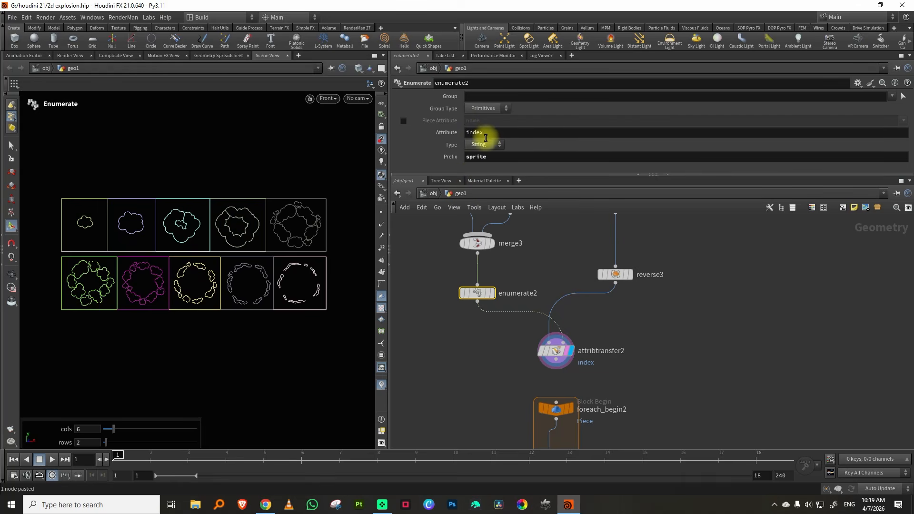
middle_click_drag(509, 411, 491, 314)
left_click(538, 382)
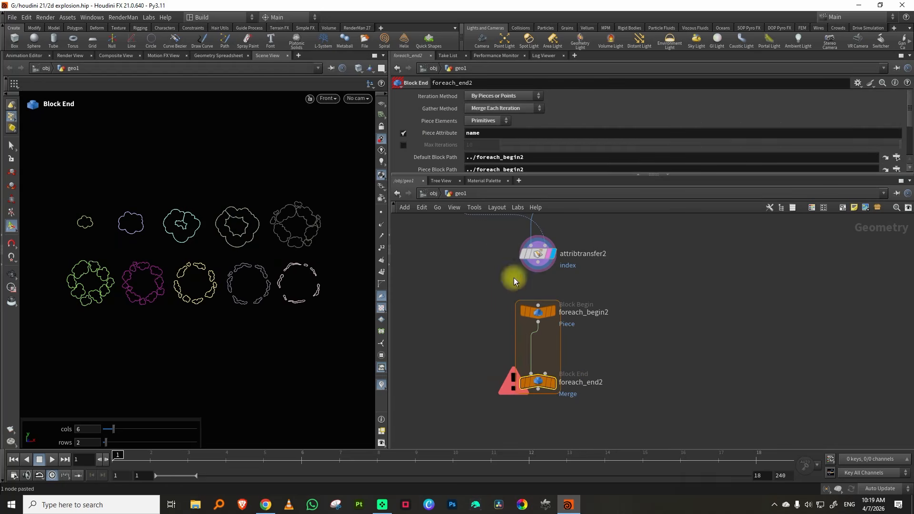
left_click(479, 135)
type("inex")
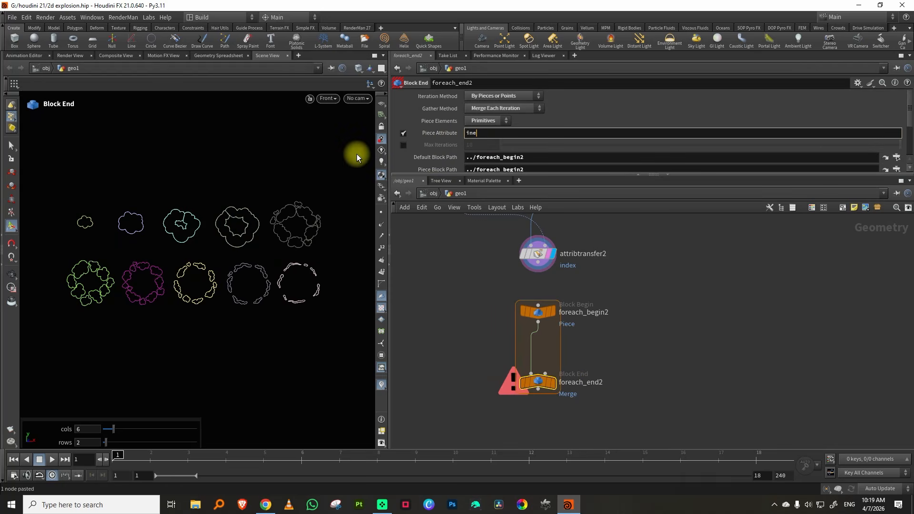
key("BackSpace")
key("BackSpace")
type("dex")
key("Return")
Connect attribtransfer2 to foreach_begin2 and display the output of foreach_end2
middle_click_drag(489, 289, 474, 324)
left_click_drag(522, 297, 524, 335)
middle_click_drag(618, 331, 619, 265)
left_click(536, 351)
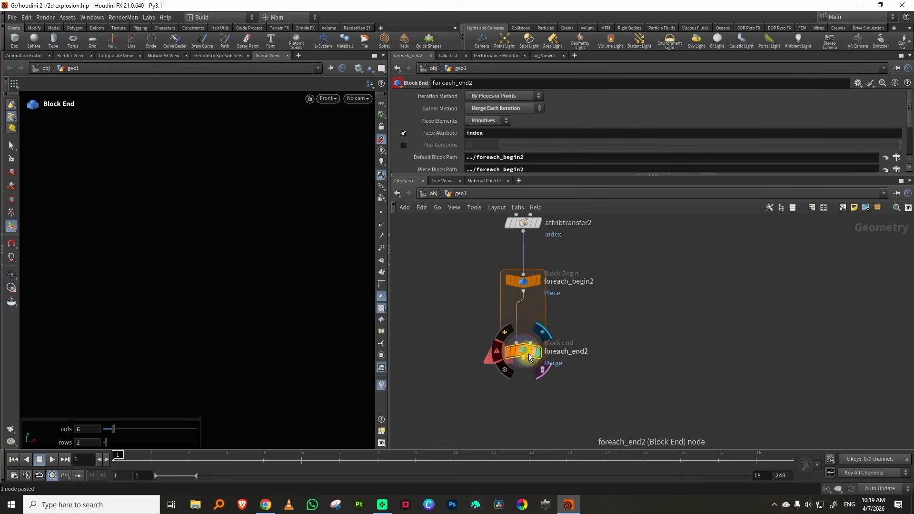
Insert a Match Size node between foreach_begin2 and foreach_end2 and display the loop's merged output
key("Tab")
type("m")
mouse_move(601, 263)
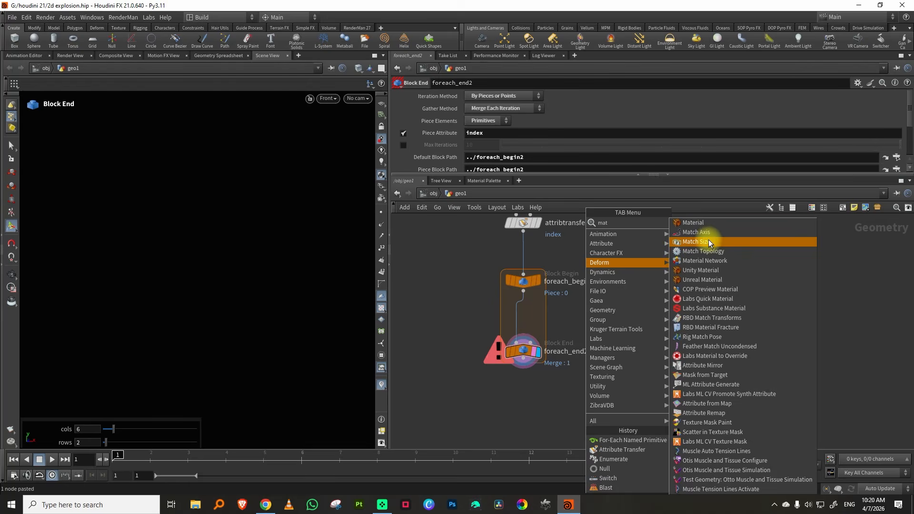
left_click(708, 239)
left_click(522, 316)
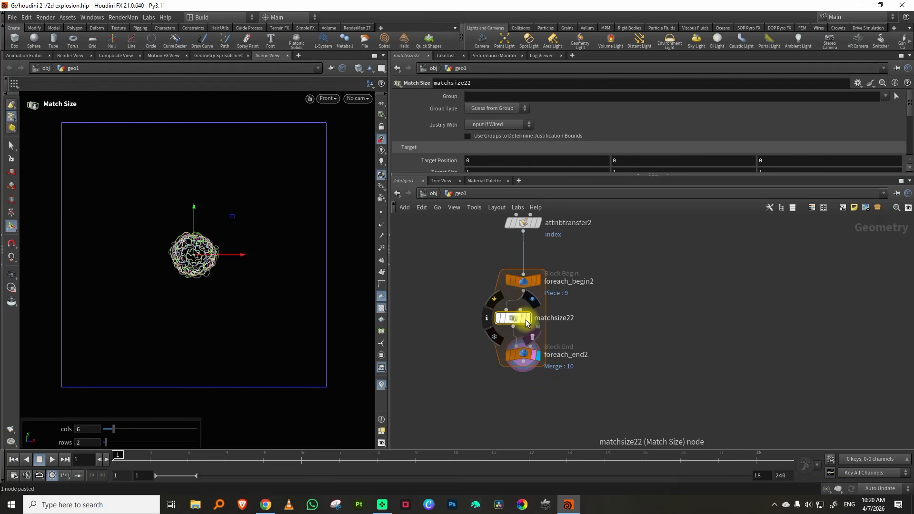
mouse_move(535, 356)
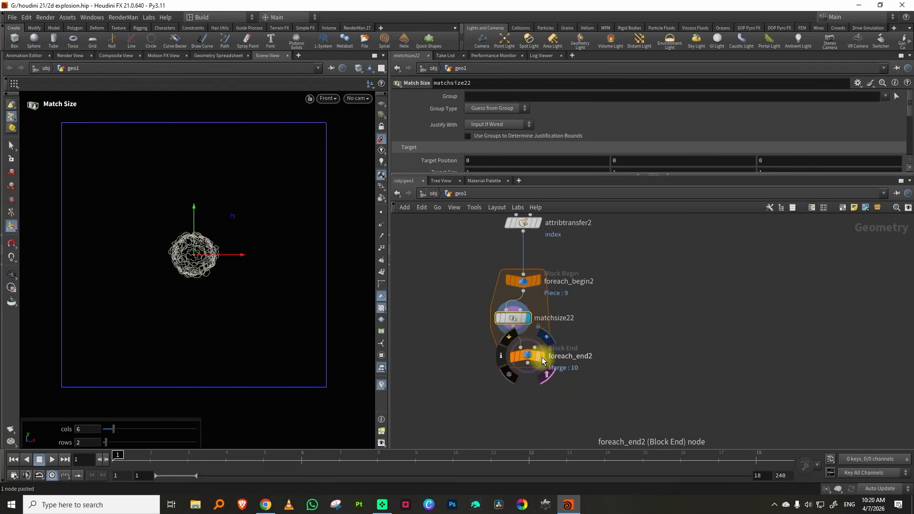
left_click(539, 358)
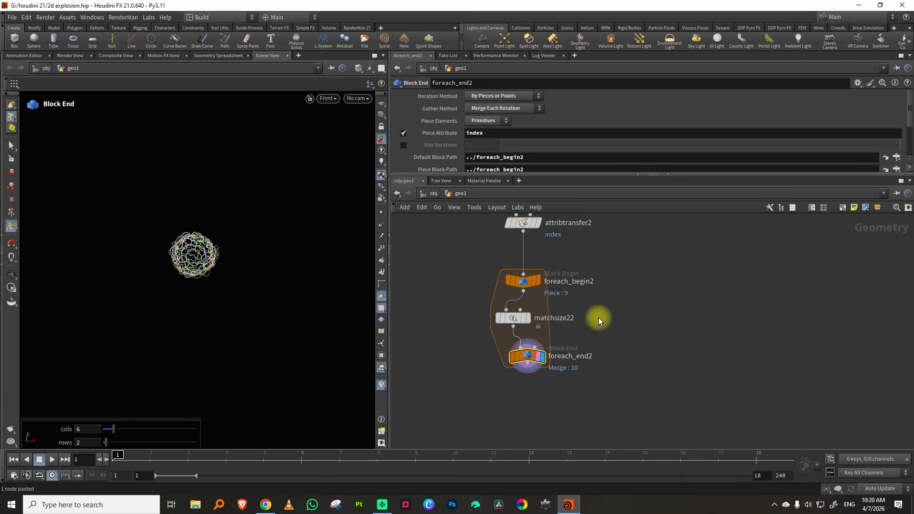
middle_click_drag(490, 316, 489, 296)
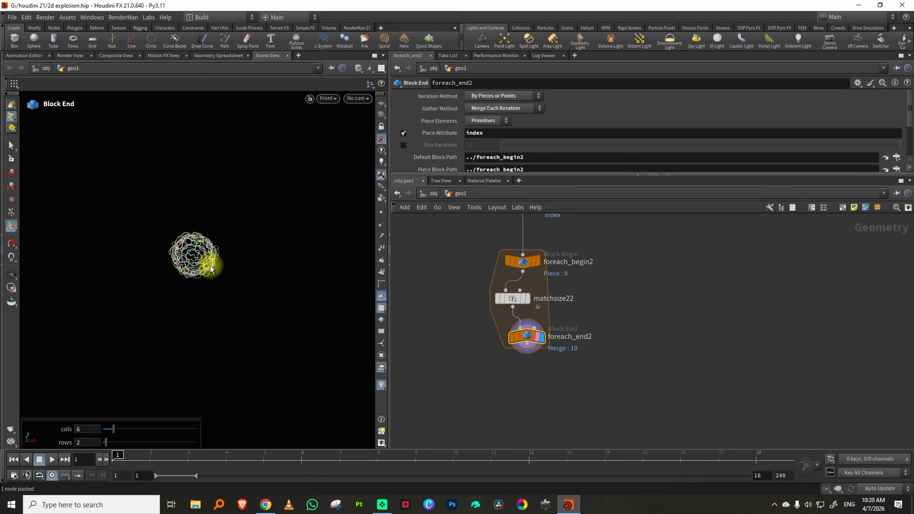
key("Tab")
type("blas")
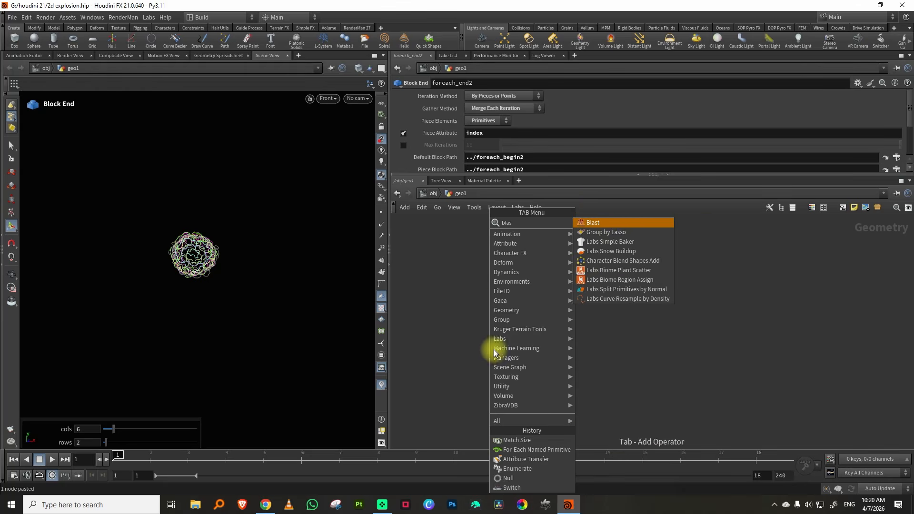
key("Return")
left_click(448, 355)
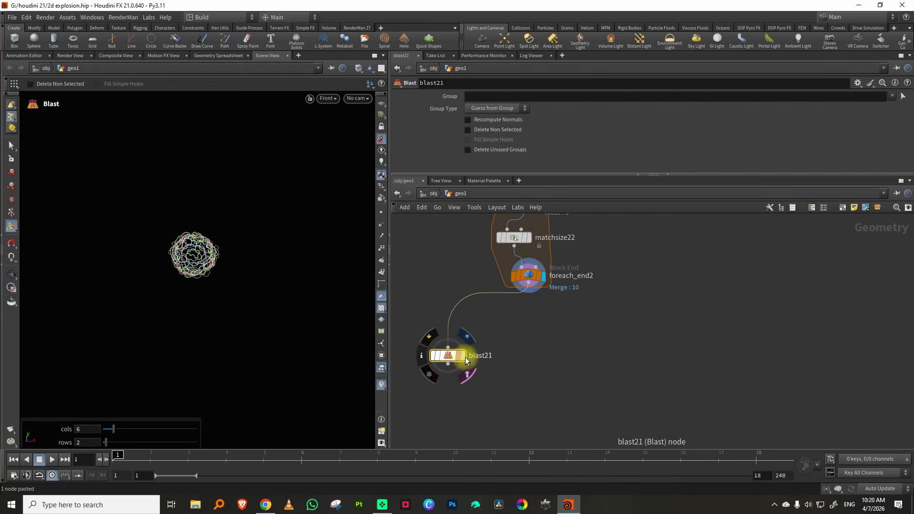
left_click(886, 94)
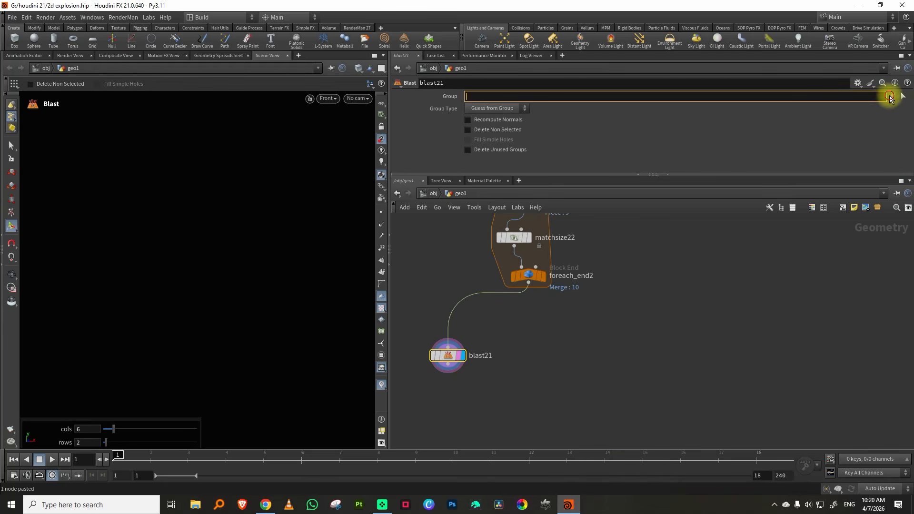
left_click(890, 97)
left_click(887, 118)
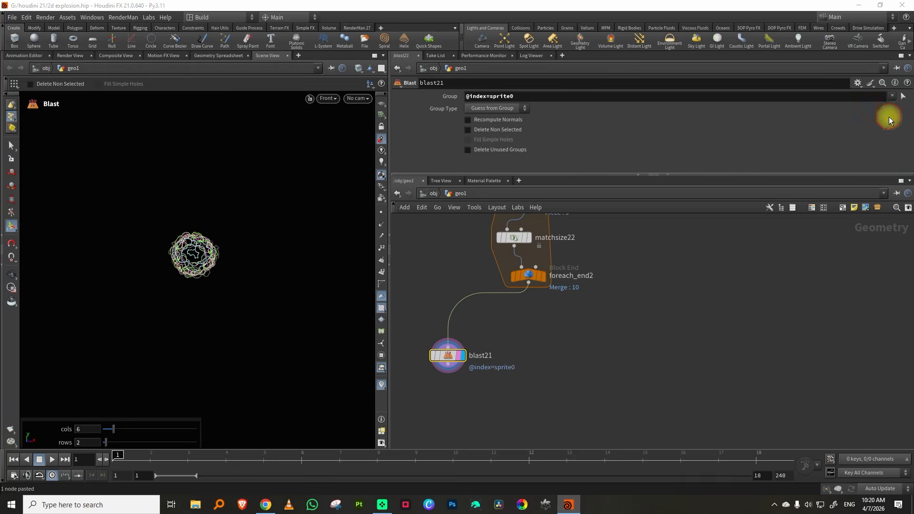
Rename the new Blast node as sprite0
middle_click_drag(511, 347, 569, 317)
left_click(538, 326)
left_click(558, 327)
double_click(555, 327)
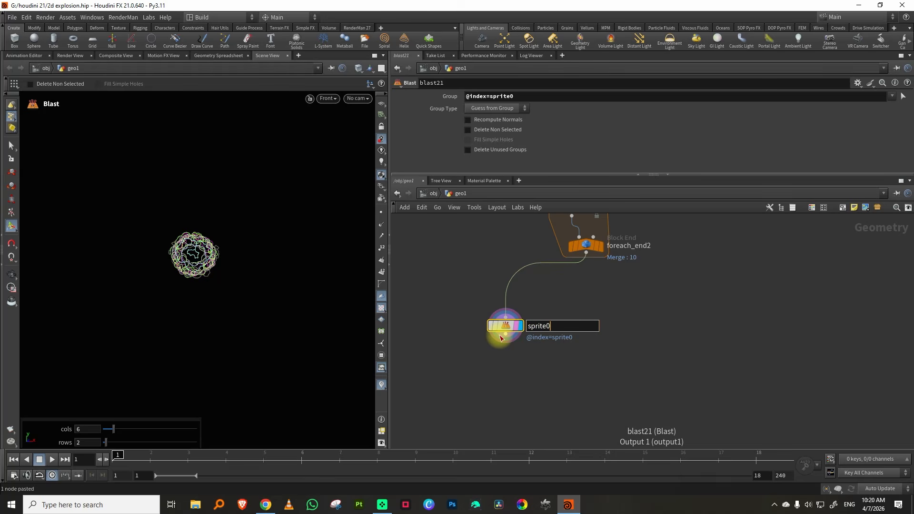
key("Return")
double_click(491, 96)
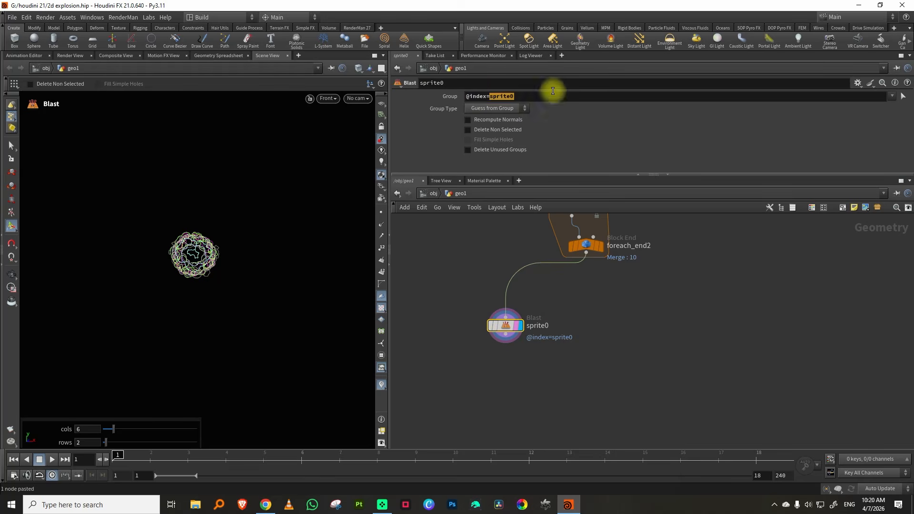
type("`$OS`")
key("Return")
left_click_drag(567, 296, 498, 353)
left_click(520, 327)
left_click(468, 129)
Move sprite0 aside, duplicate it once on foreach_end2 and place the copy beside the original
left_click_drag(506, 328, 450, 331)
middle_click_drag(552, 321, 511, 299)
left_click(892, 96)
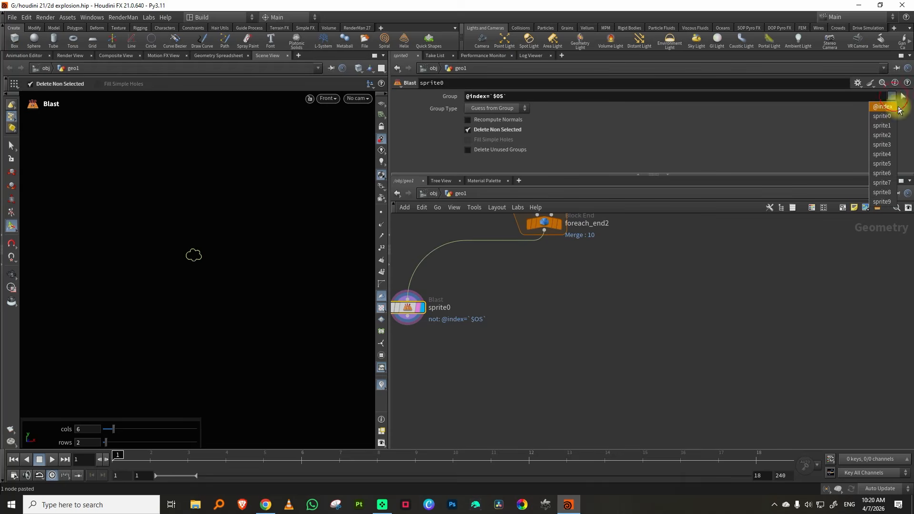
left_click_drag(449, 299, 390, 348)
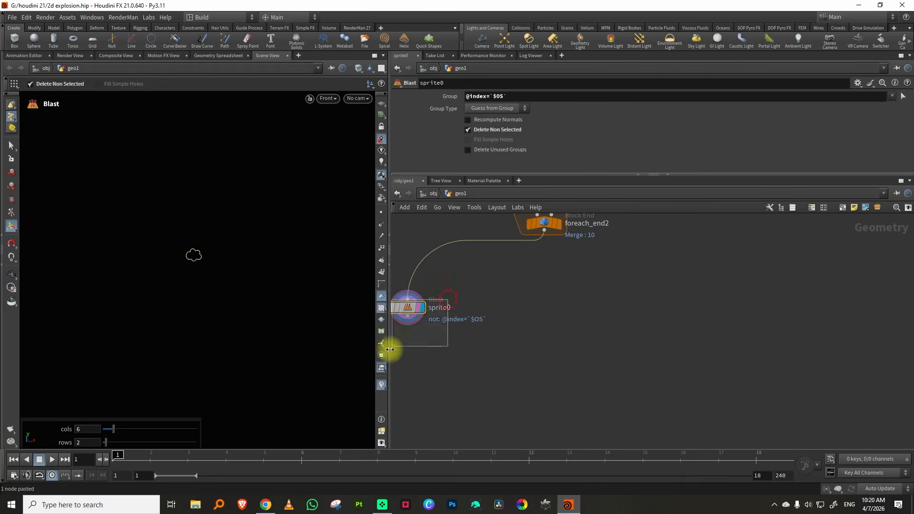
middle_click_drag(426, 358, 487, 319)
key("ctrl+v")
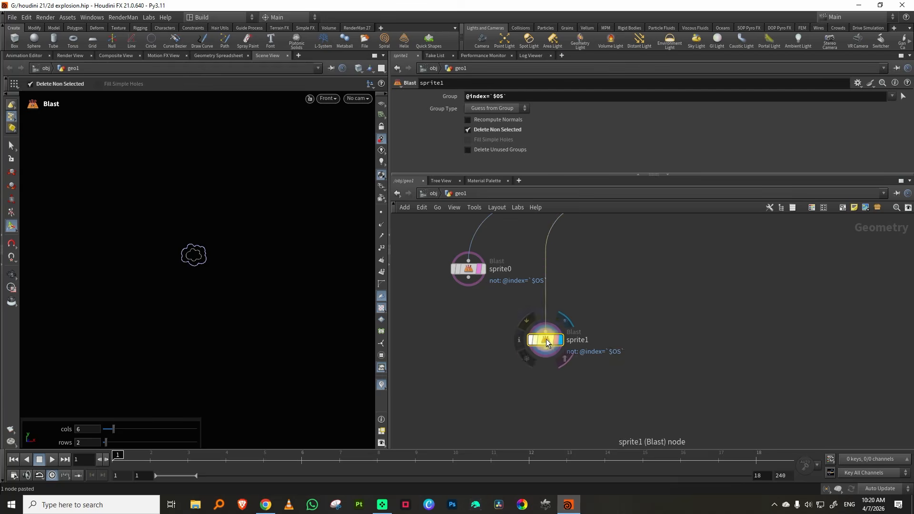
left_click_drag(587, 338, 587, 258)
middle_click_drag(587, 255, 533, 280)
left_click_drag(534, 255, 463, 316)
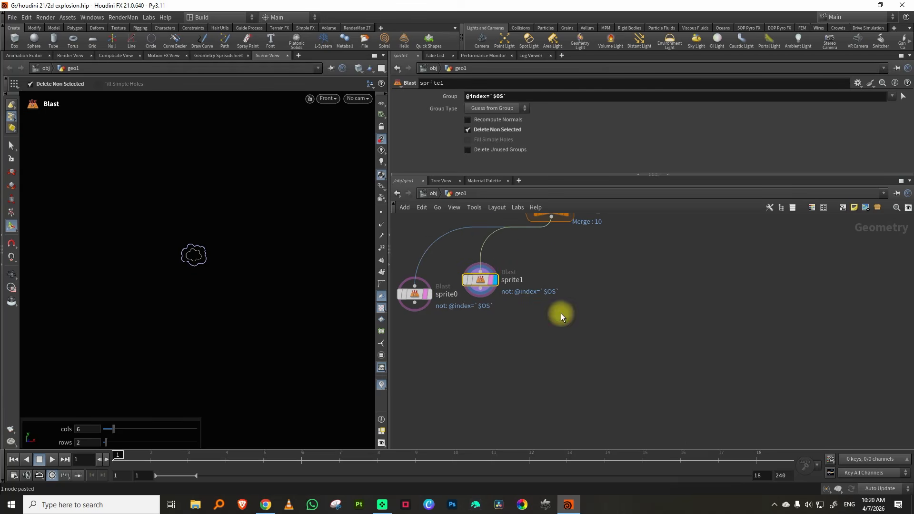
Paste eight more copies of the Blast node in a row under foreach_end2, giving one node each for sprite0 to sprite9
key("ctrl+v")
key("ctrl+v")
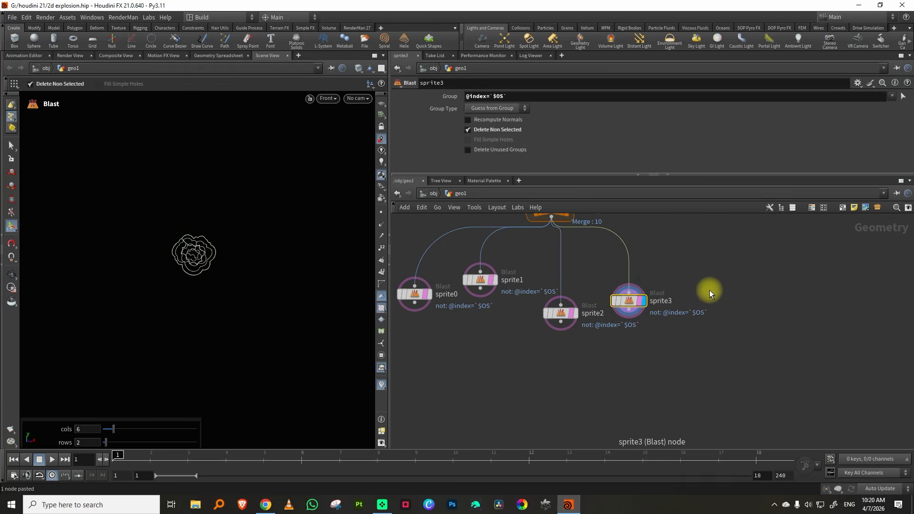
key("ctrl+v")
key("ctrl+v")
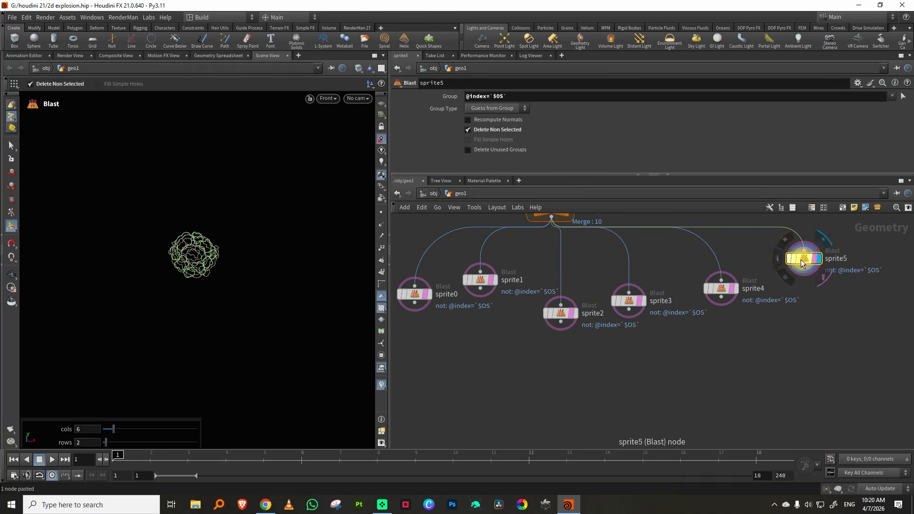
middle_click_drag(807, 300, 692, 341)
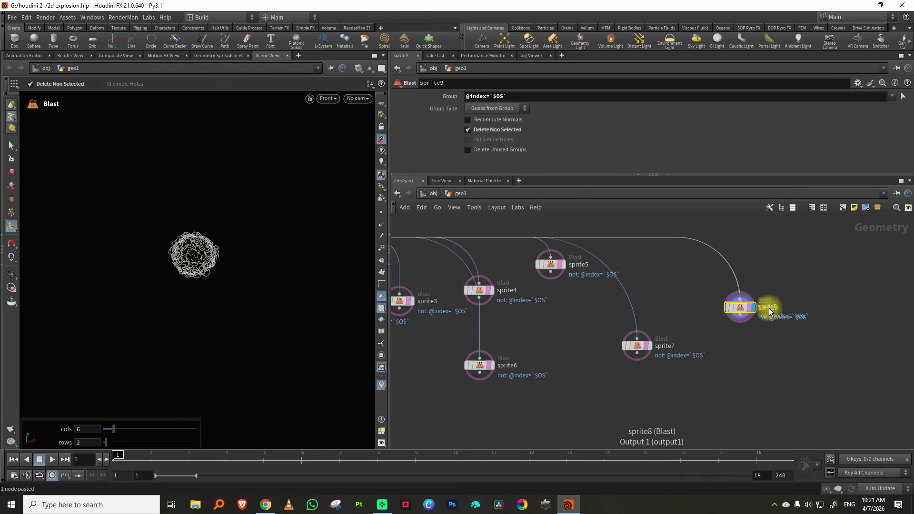
key("ctrl+v")
right_click_drag(779, 341, 737, 350)
key("l")
right_click_drag(650, 331, 605, 360)
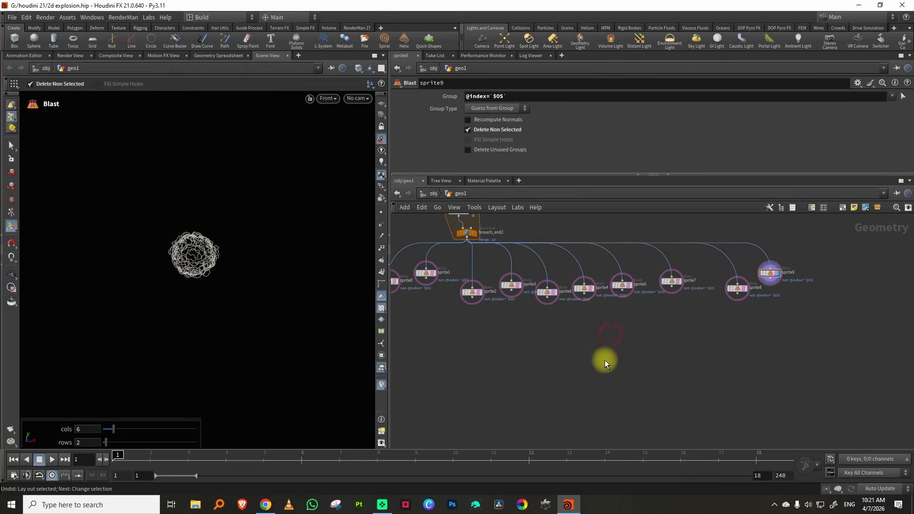
Add a Switch node below the row of Blast nodes and wire sprite0 to sprite9 into it
key("Tab")
type("sw")
left_click(729, 231)
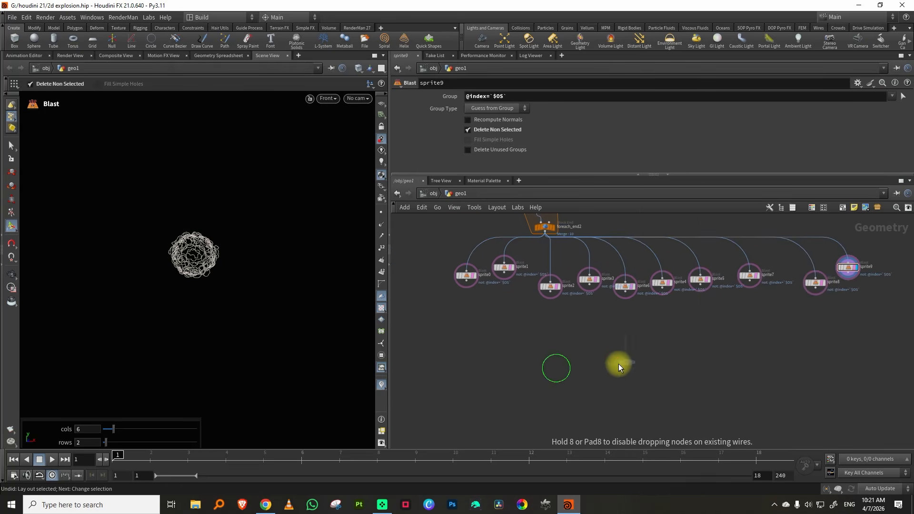
left_click(576, 374)
left_click_drag(430, 349, 852, 262)
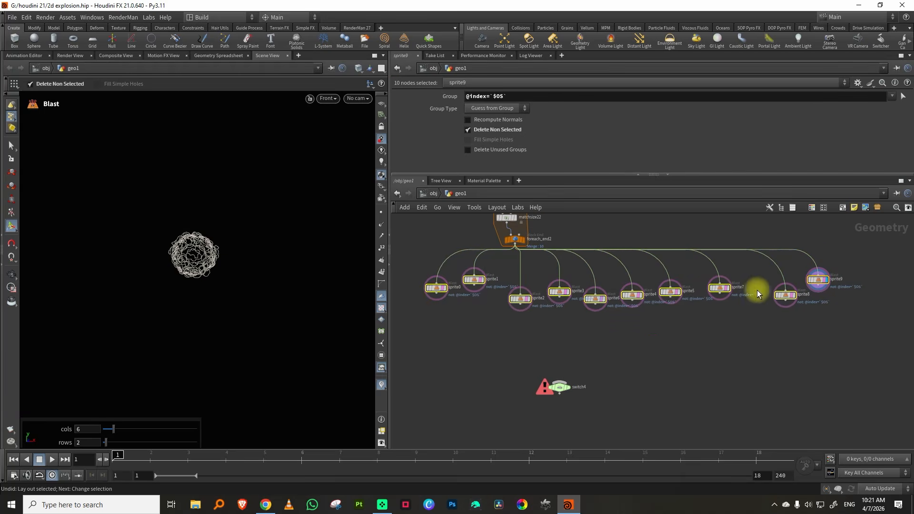
left_click_drag(438, 297, 597, 384)
Add a Null node, wire its output into the Switch as an additional input and display the Switch
scroll(577, 371, "up", 4)
left_click(552, 407)
left_click(559, 406)
key("Tab")
type("null")
key("Return")
left_click(540, 406)
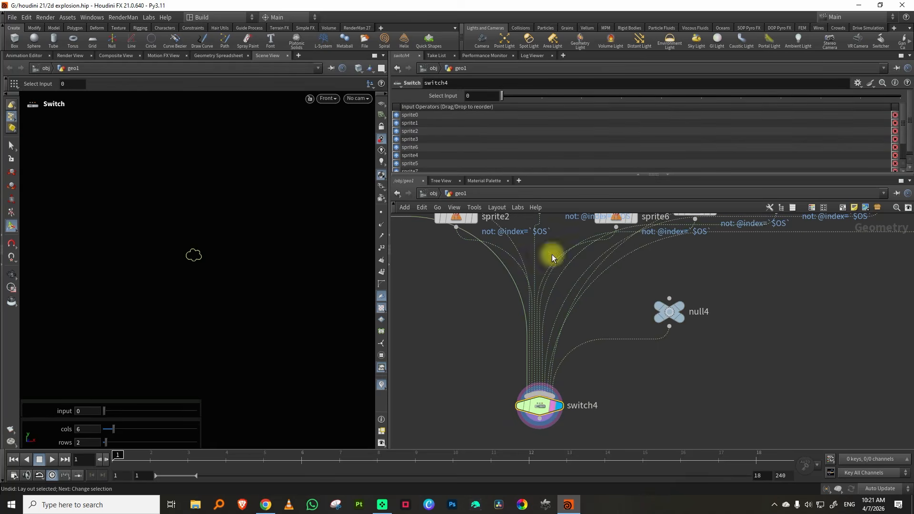
type("@F")
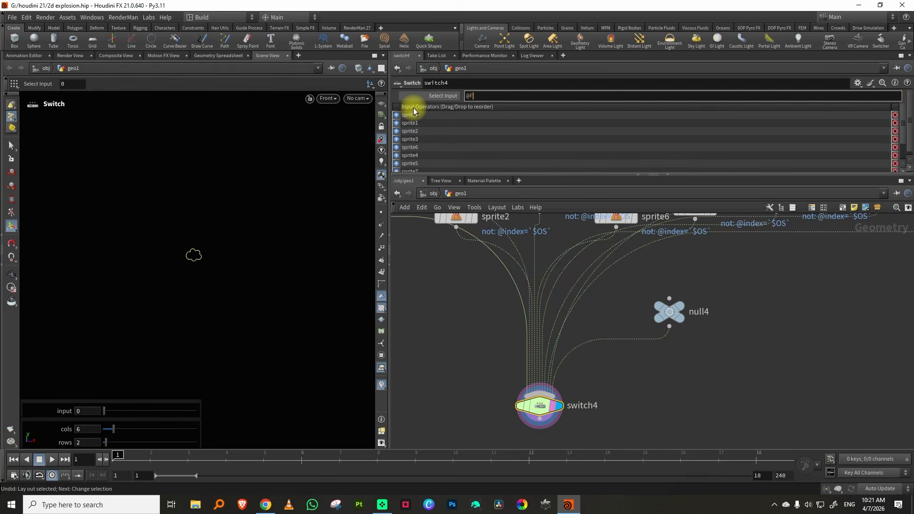
type("rame/2")
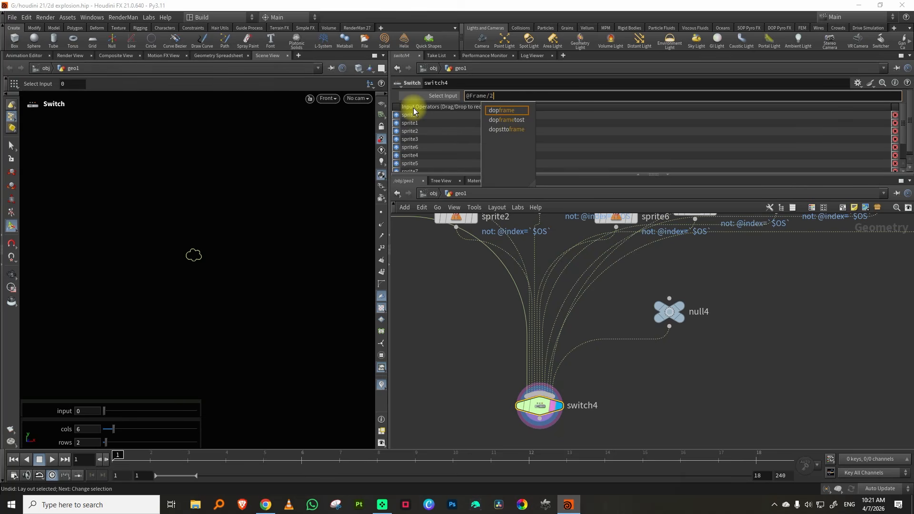
key("Return")
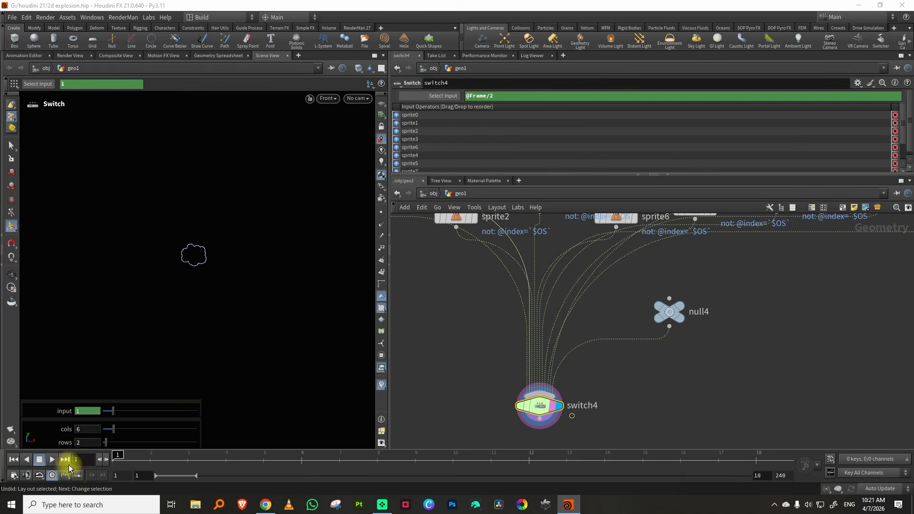
Play the timeline briefly to check the switched sprite animation and inspect the outline up close in the viewport
left_click(52, 459)
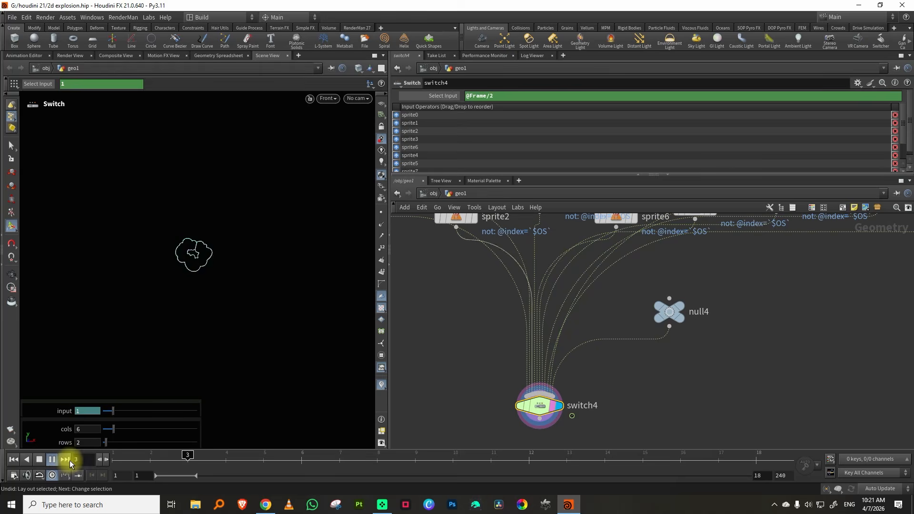
left_click(55, 458)
right_click_drag(192, 248, 236, 235, "alt")
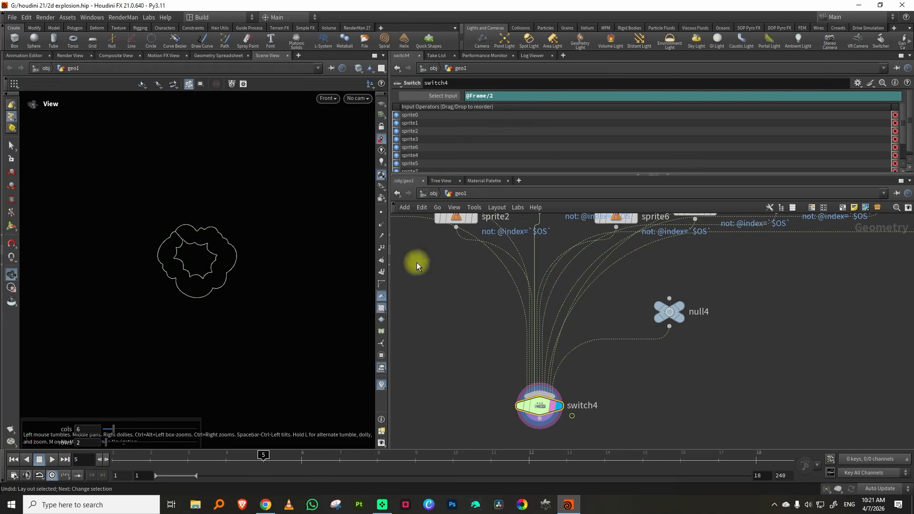
Examine the node network from grid2 and trace3 down to switch4, and switch to Chrome to view the YouTube comments about splitting sprites
middle_click_drag(692, 346, 718, 327)
scroll(718, 327, "down", 5)
middle_click_drag(757, 279, 682, 367)
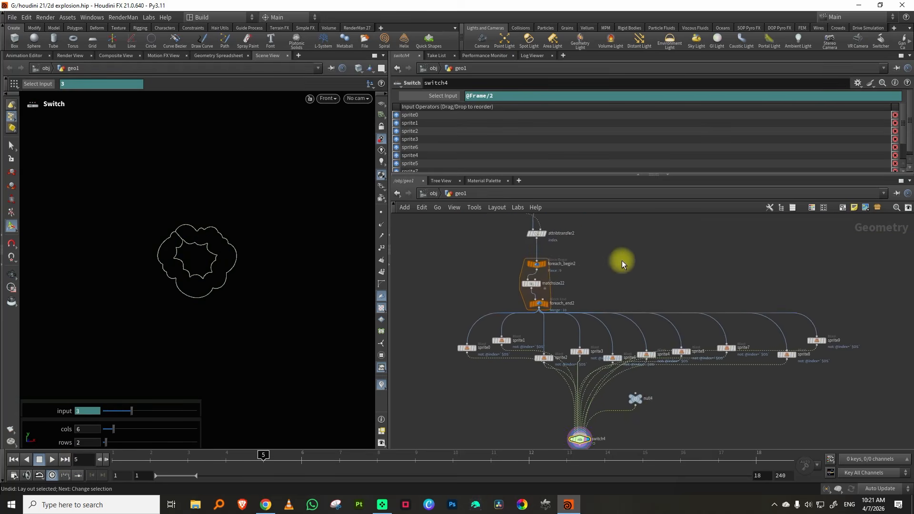
middle_click_drag(621, 261, 659, 341)
scroll(612, 299, "up", 6)
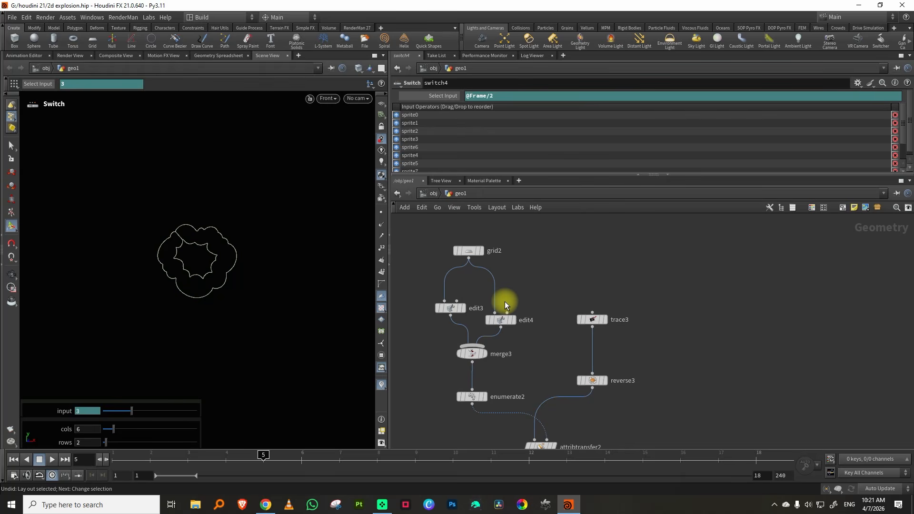
middle_click_drag(671, 365, 622, 291)
scroll(616, 320, "down", 5)
middle_click_drag(613, 357, 596, 319)
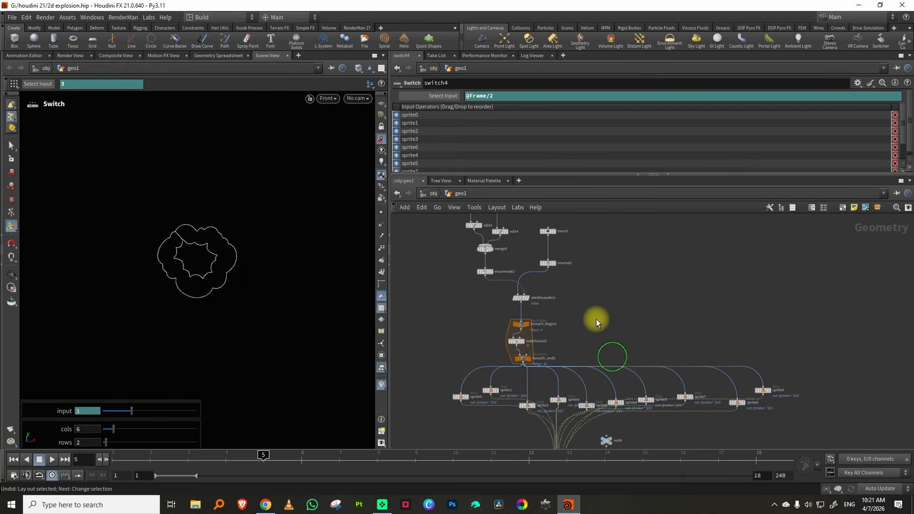
scroll(596, 323, "down", 2)
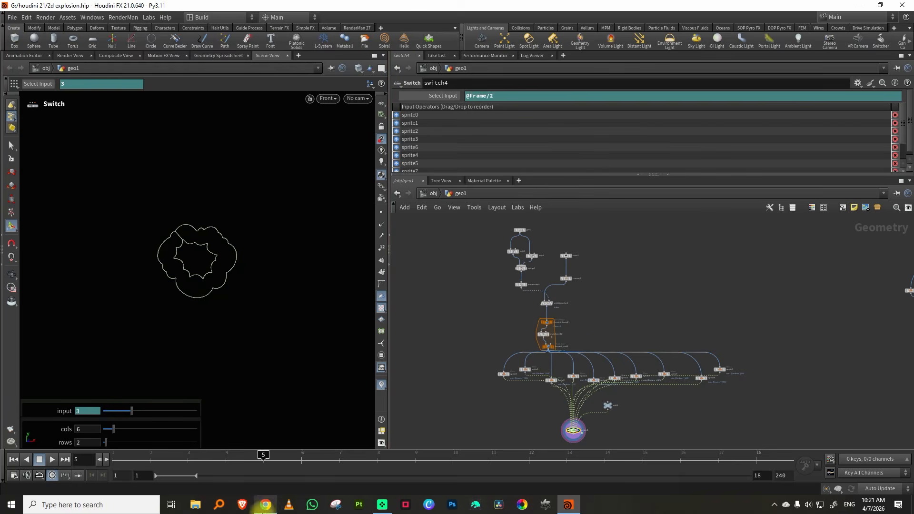
left_click(266, 505)
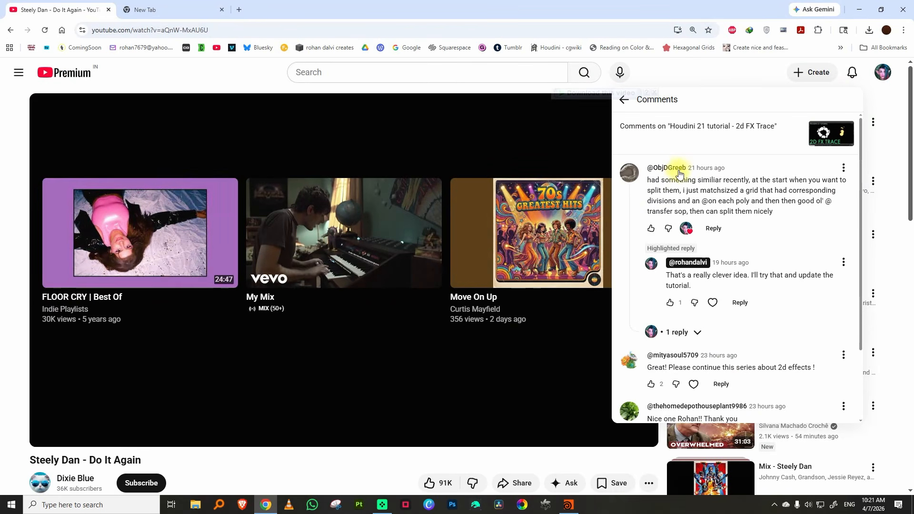